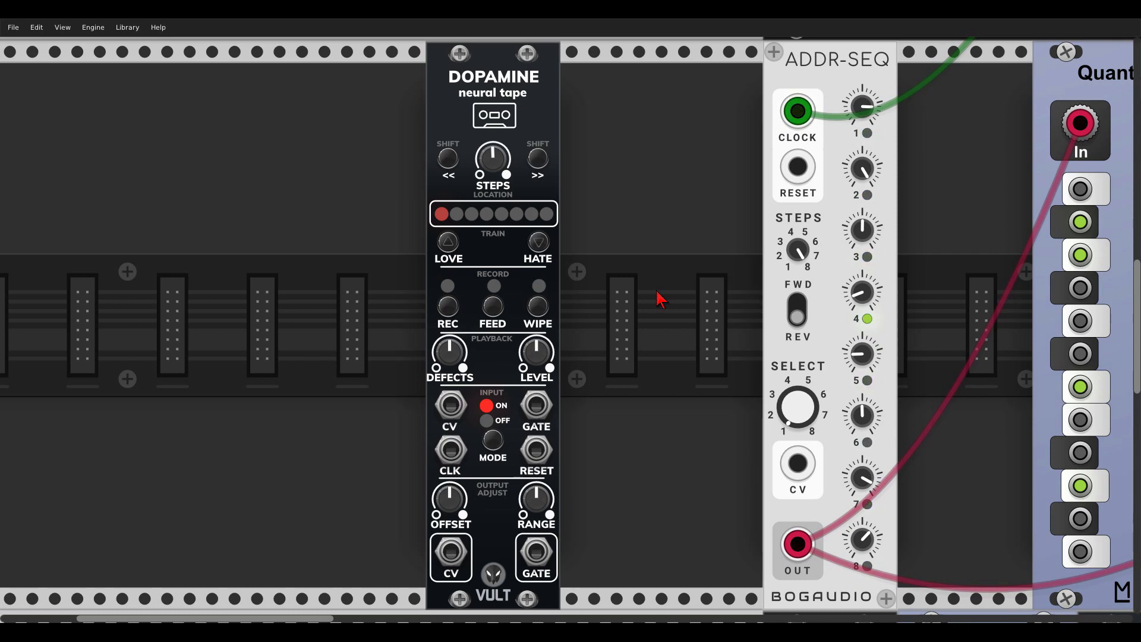
- Move the unpatched Dopamine neural tape module into the gap between ADDR-SEQ and Quantum
scroll(522, 291, "down", 2)
scroll(522, 291, "right", 5)
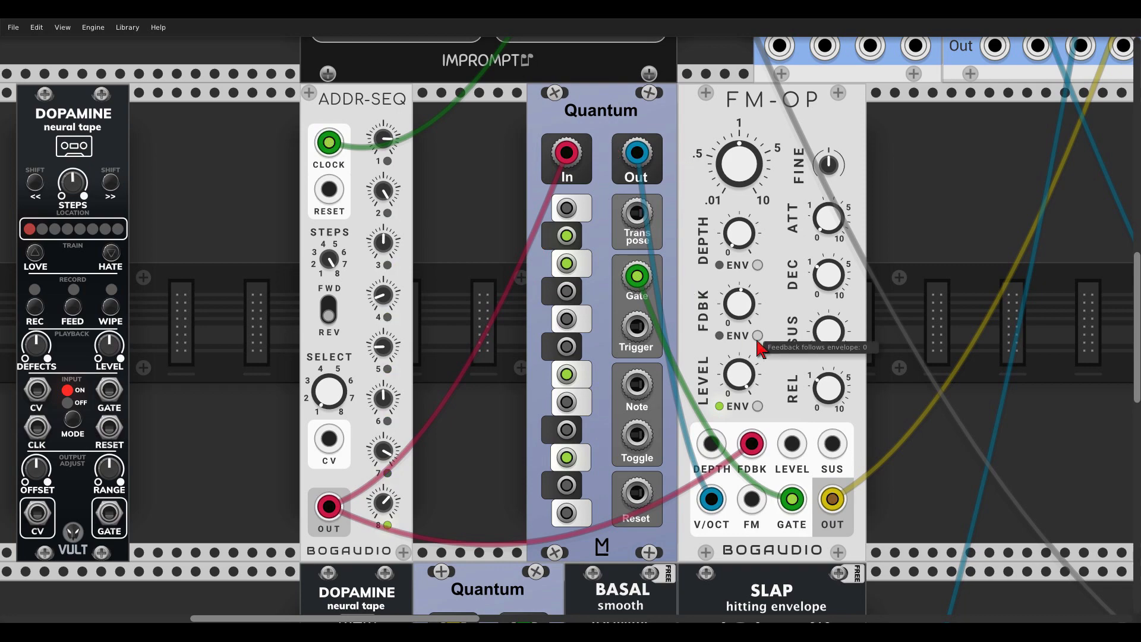
scroll(978, 169, "down", 1)
scroll(977, 165, "down", 1)
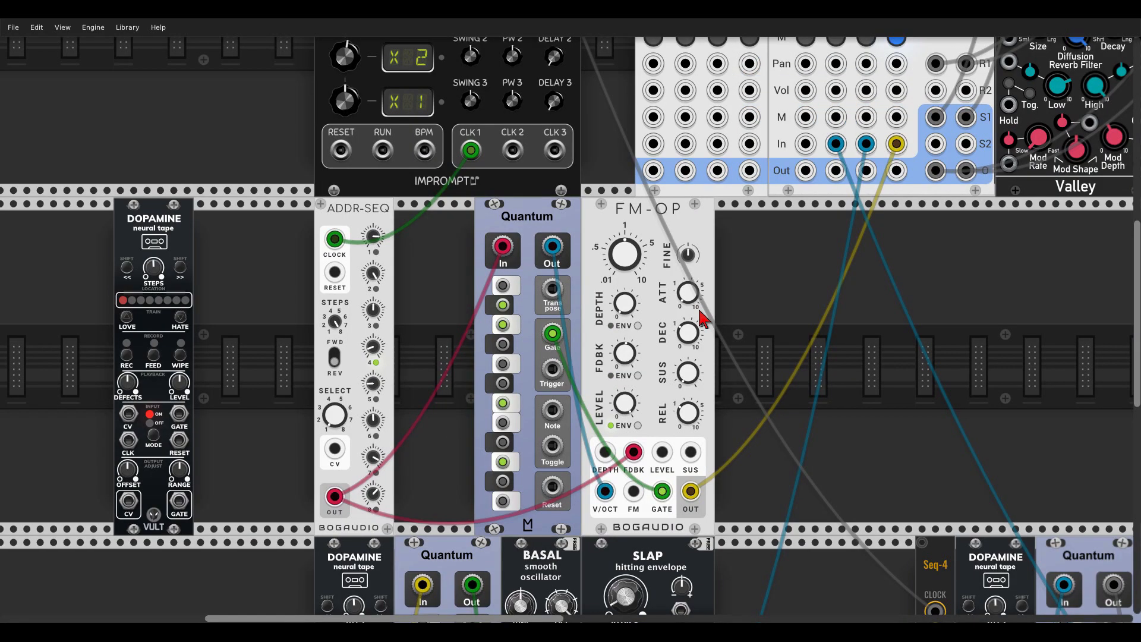
scroll(832, 137, "up", 1)
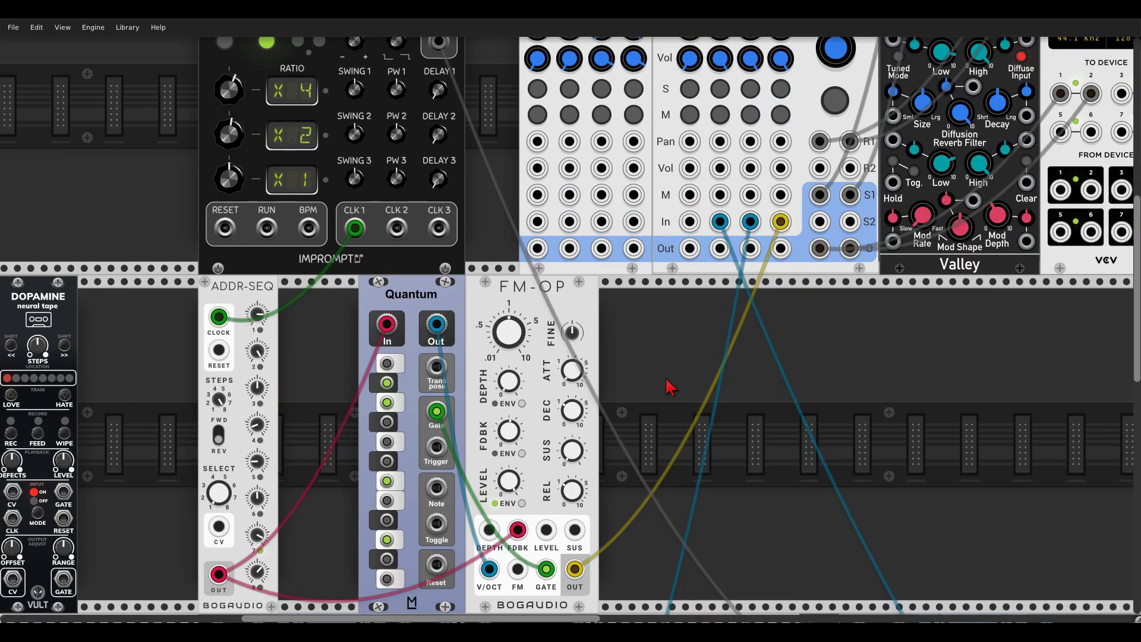
left_click_drag(670, 387, 858, 288)
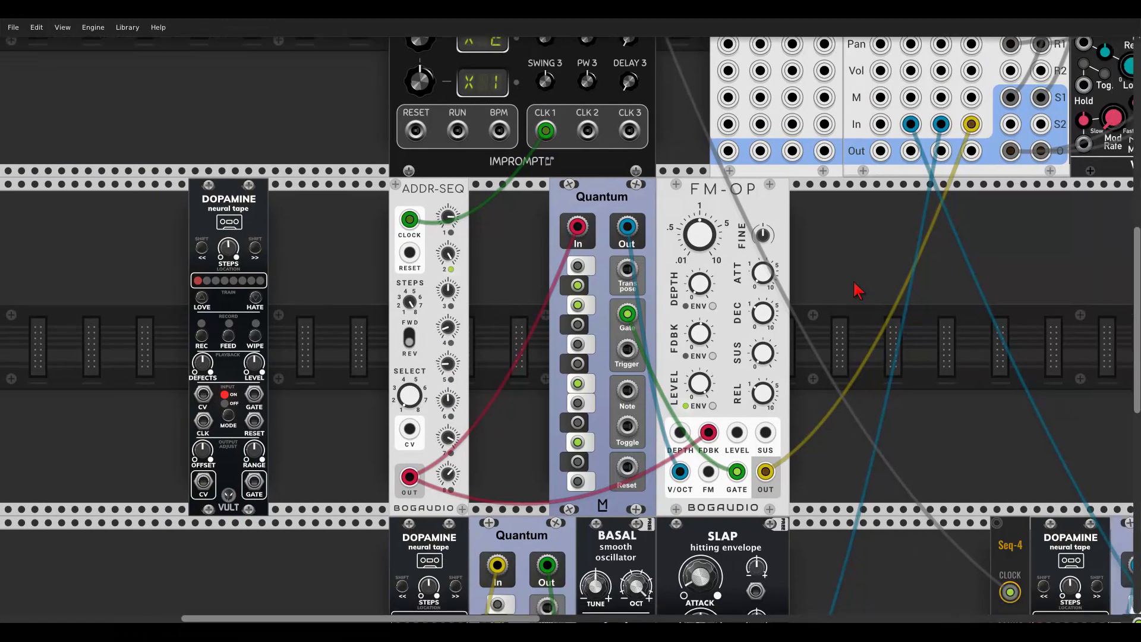
scroll(524, 358, "up", 1)
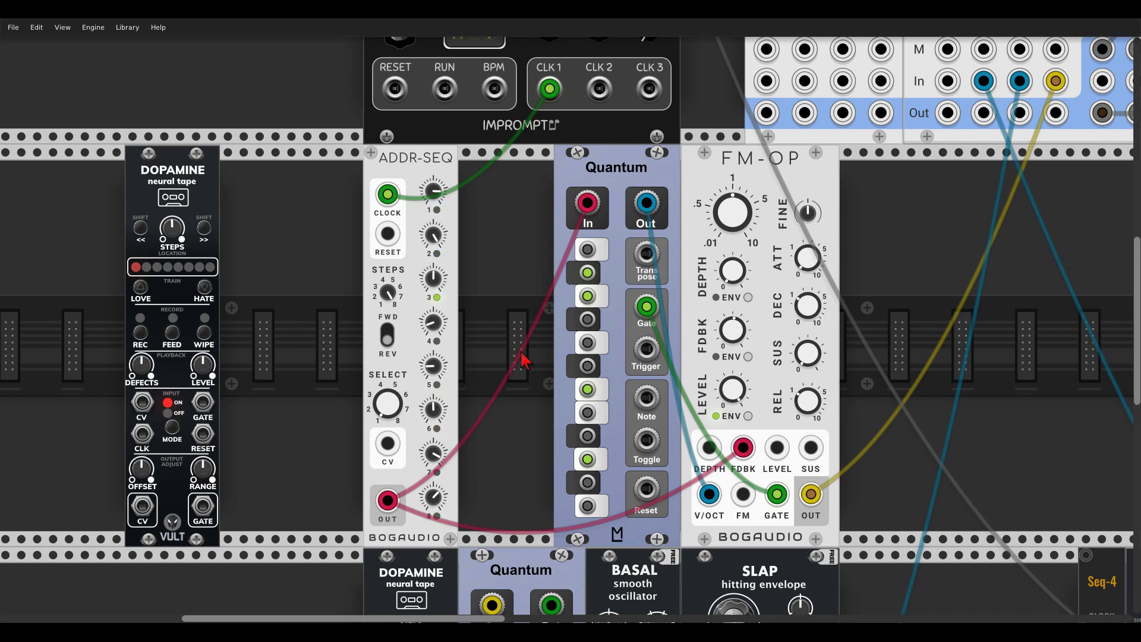
left_click_drag(168, 209, 502, 211)
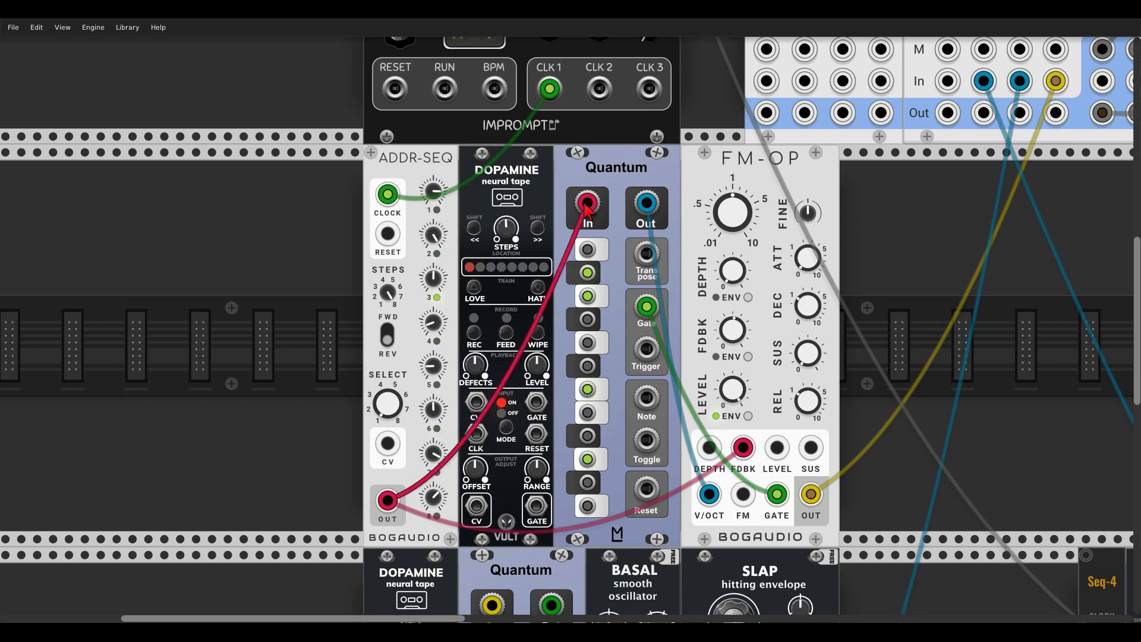
- Reroute the ADDR-SEQ output cable from Quantum In to Dopamine's CV input and patch CLK 1 to Dopamine's GATE input
left_click_drag(587, 205, 476, 432)
scroll(485, 368, "up", 1)
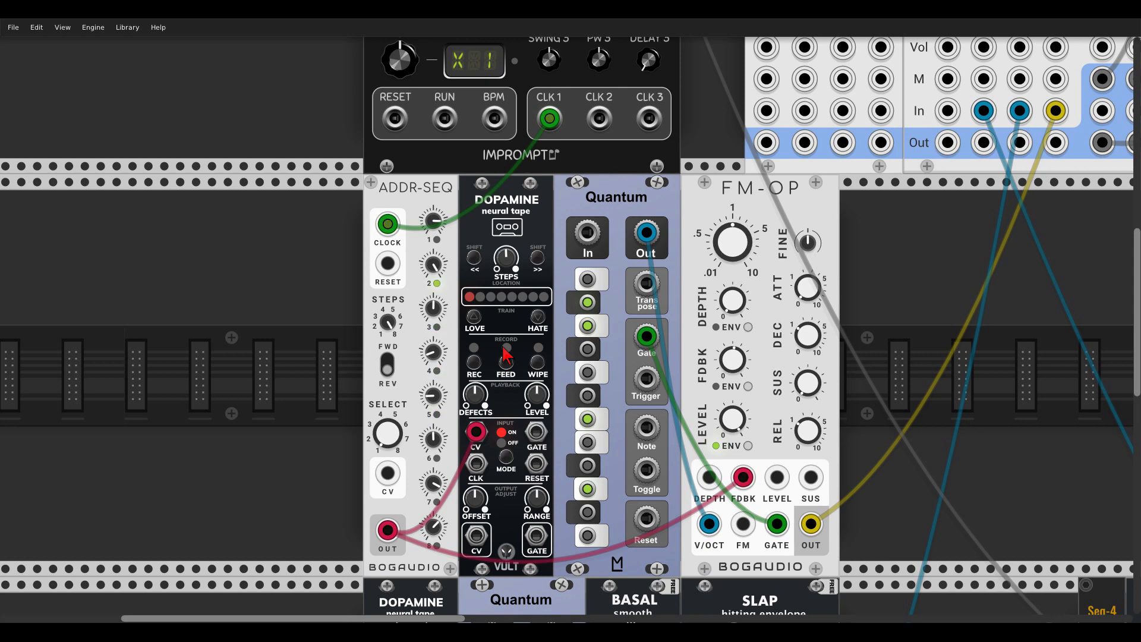
scroll(505, 351, "down", 1)
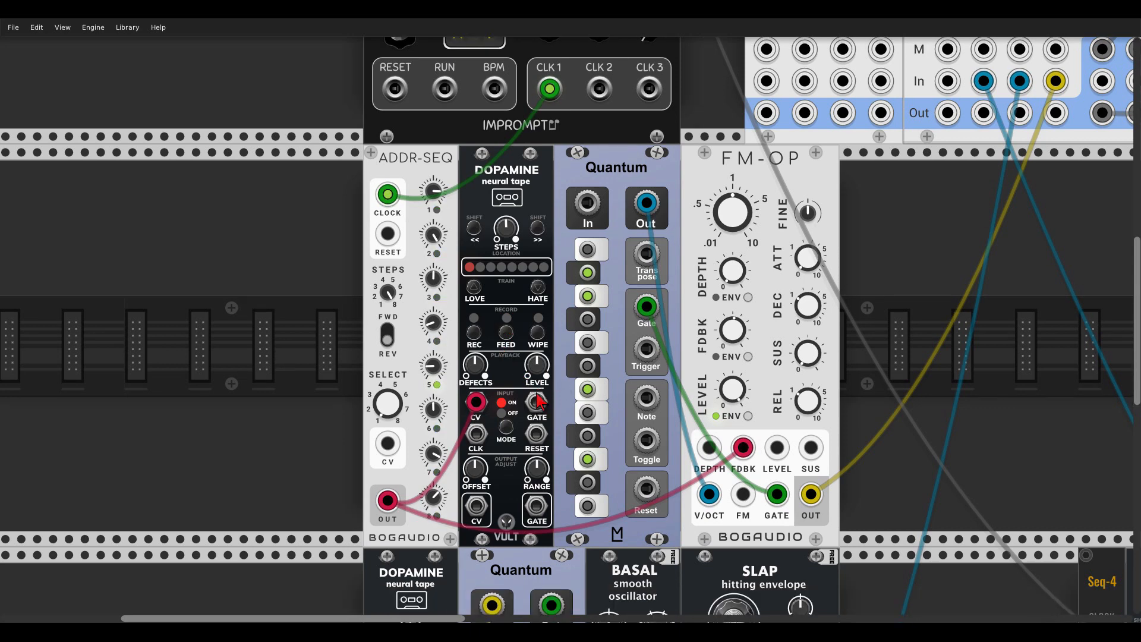
scroll(538, 407, "up", 1)
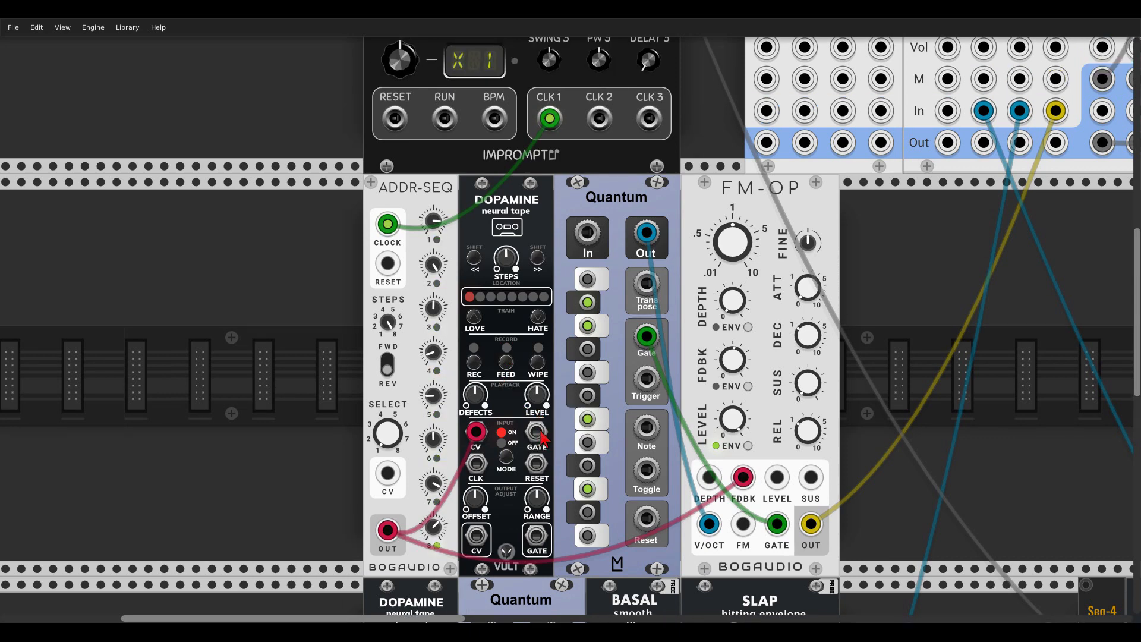
left_click_drag(536, 431, 550, 119)
scroll(526, 299, "down", 1)
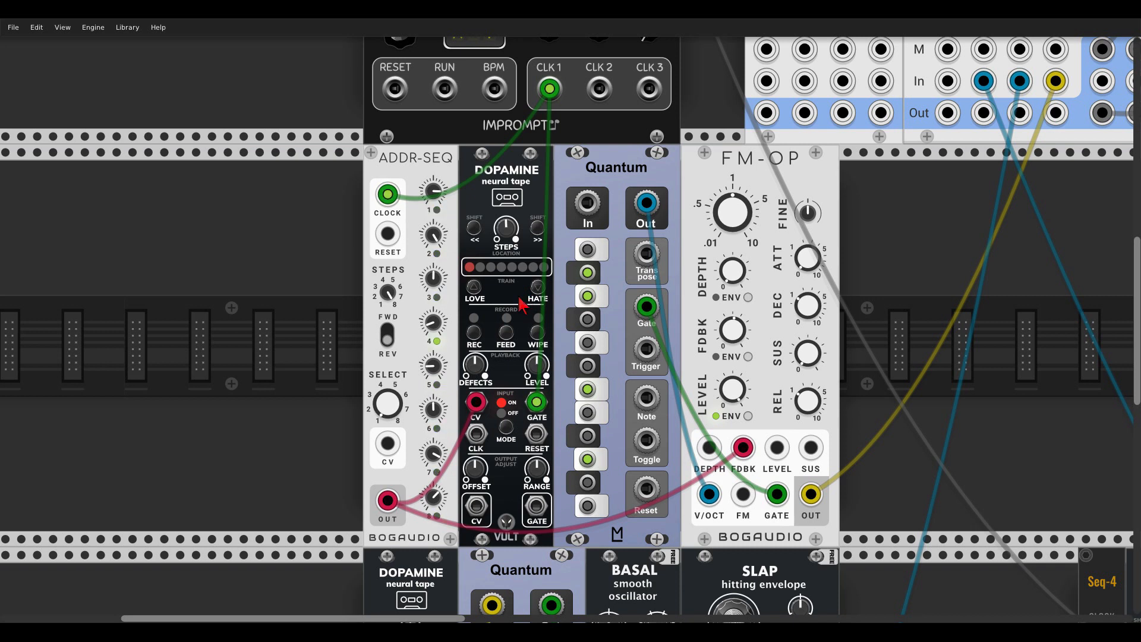
- Set Dopamine's Defects to 0 % and patch its CLK input to the Impromptu clock's CLK 1
left_click_drag(475, 363, 475, 380)
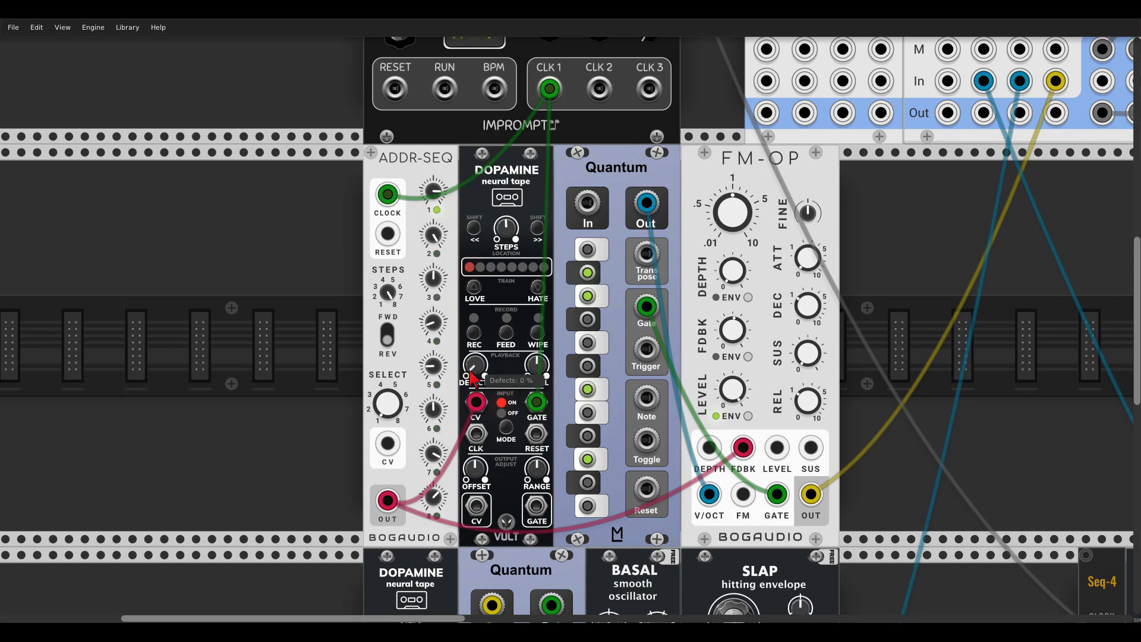
left_click_drag(476, 433, 551, 90)
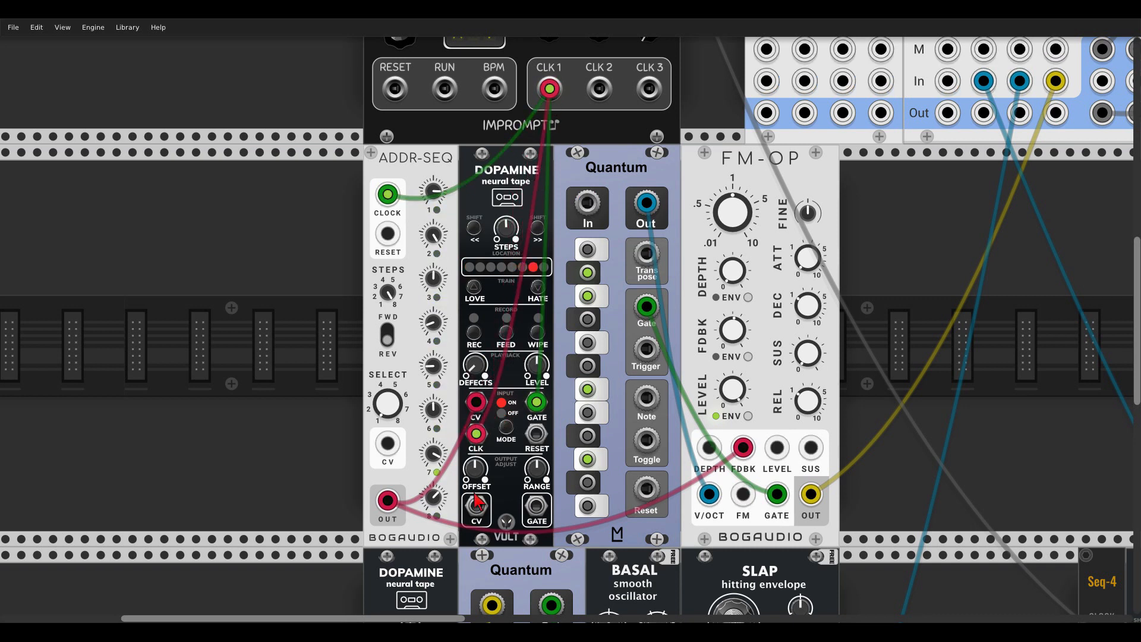
- Patch Dopamine's CV output to Quantum In and move the FM-OP gate cable from Quantum's Gate to Dopamine's GATE output
left_click_drag(476, 506, 583, 217)
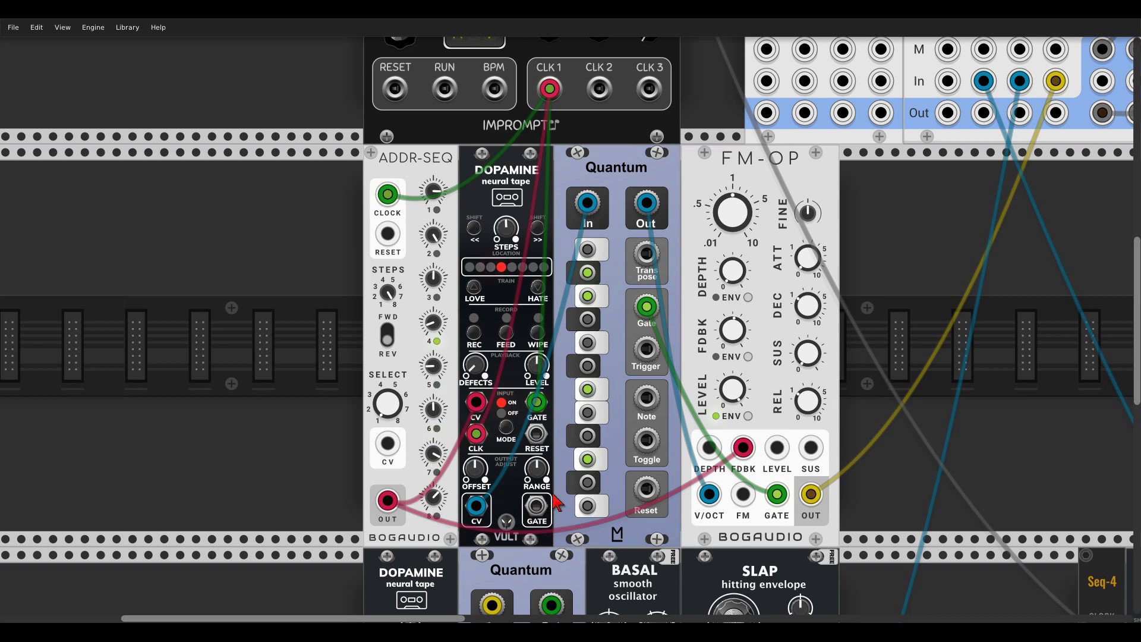
left_click_drag(646, 311, 541, 510)
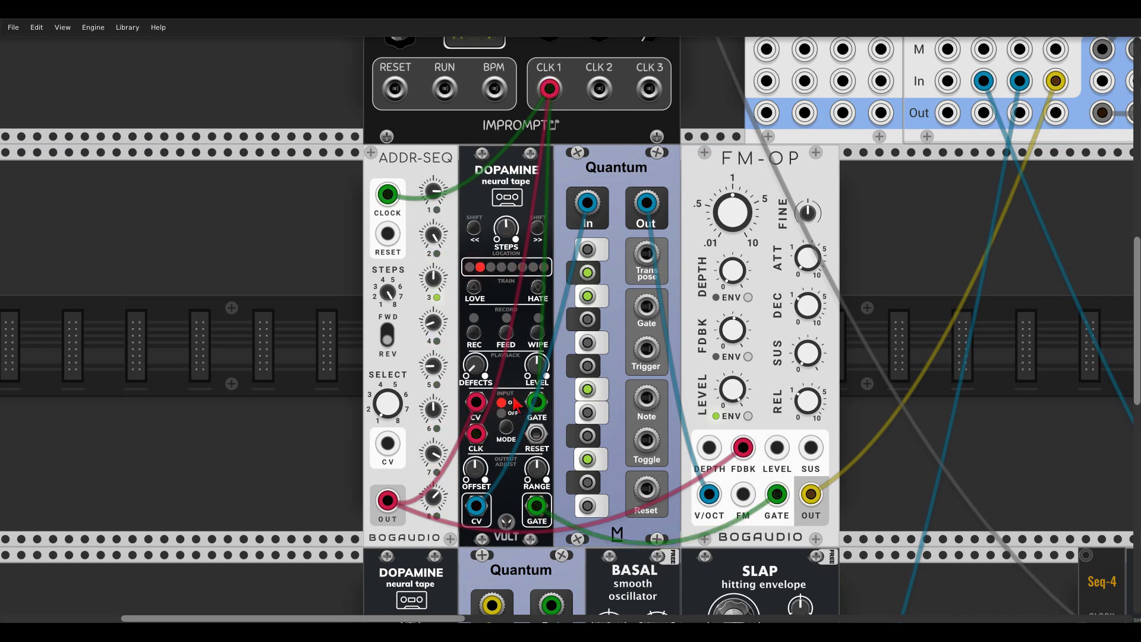
mouse_move(504, 430)
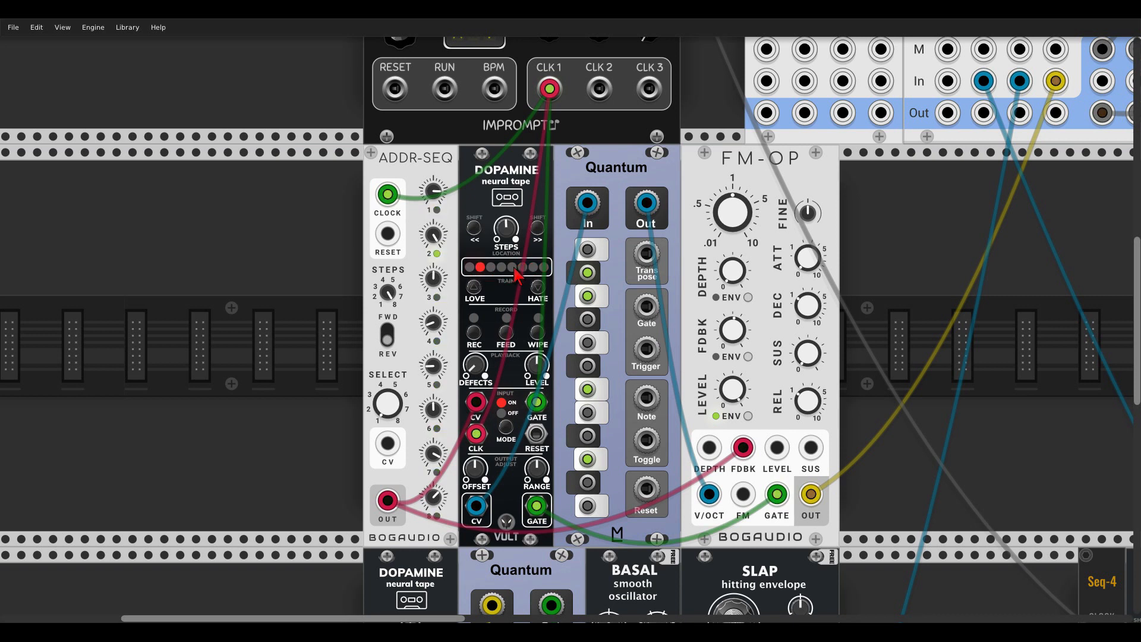
- Set Dopamine's Steps to 8 cells
right_click(510, 237)
type("8")
key("Return")
right_click(502, 232)
double_click(503, 232)
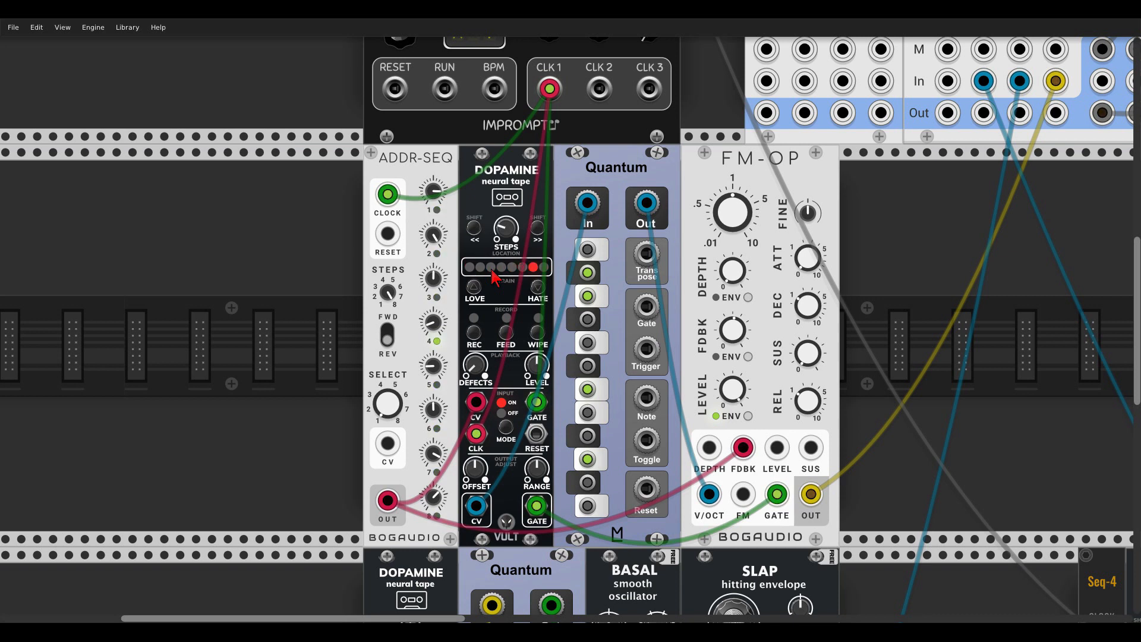
right_click(509, 233)
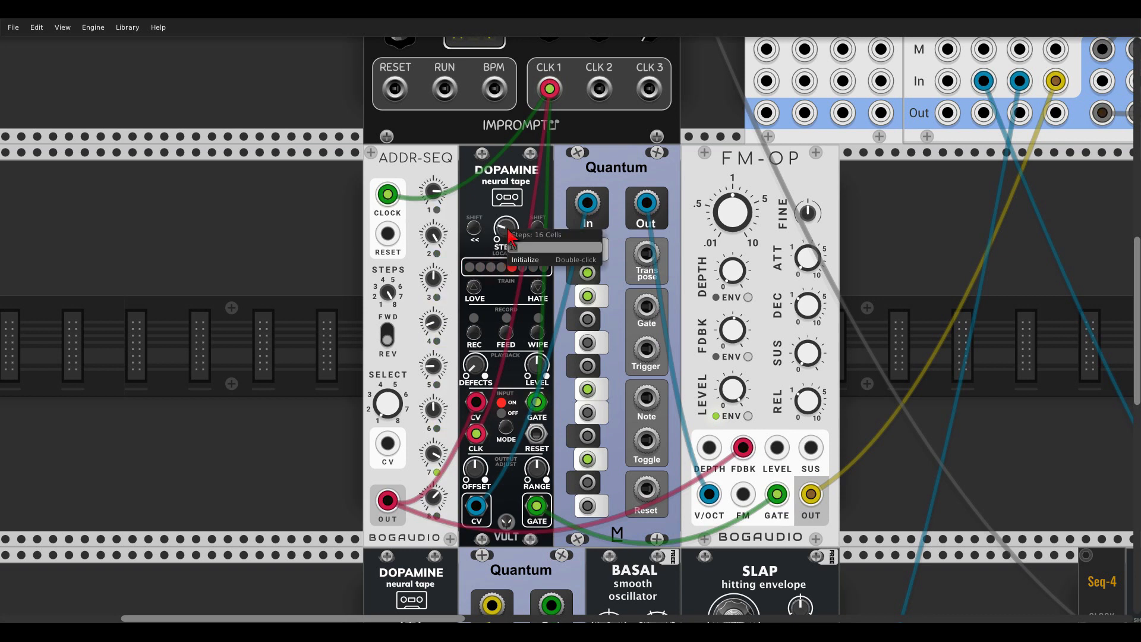
type("8")
key("Return")
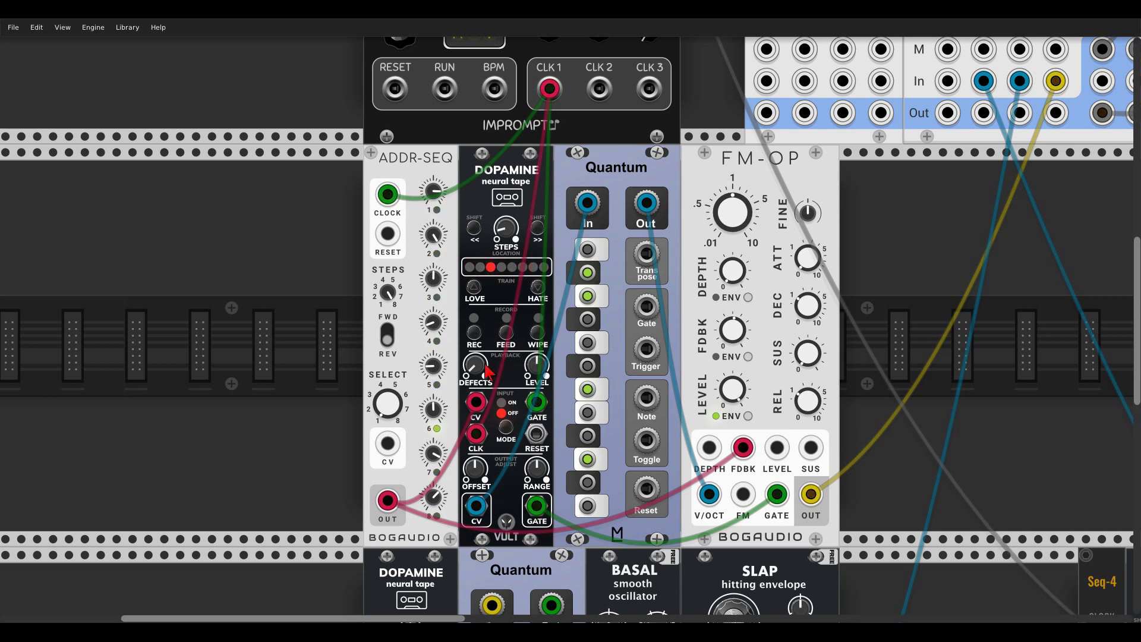
- Raise Dopamine's Defects above zero and try out its output Offset and Range, returning Range to its default
mouse_move(474, 372)
mouse_move(475, 372)
left_mouse_down()
mouse_move(475, 345)
mouse_move(475, 372)
left_mouse_up()
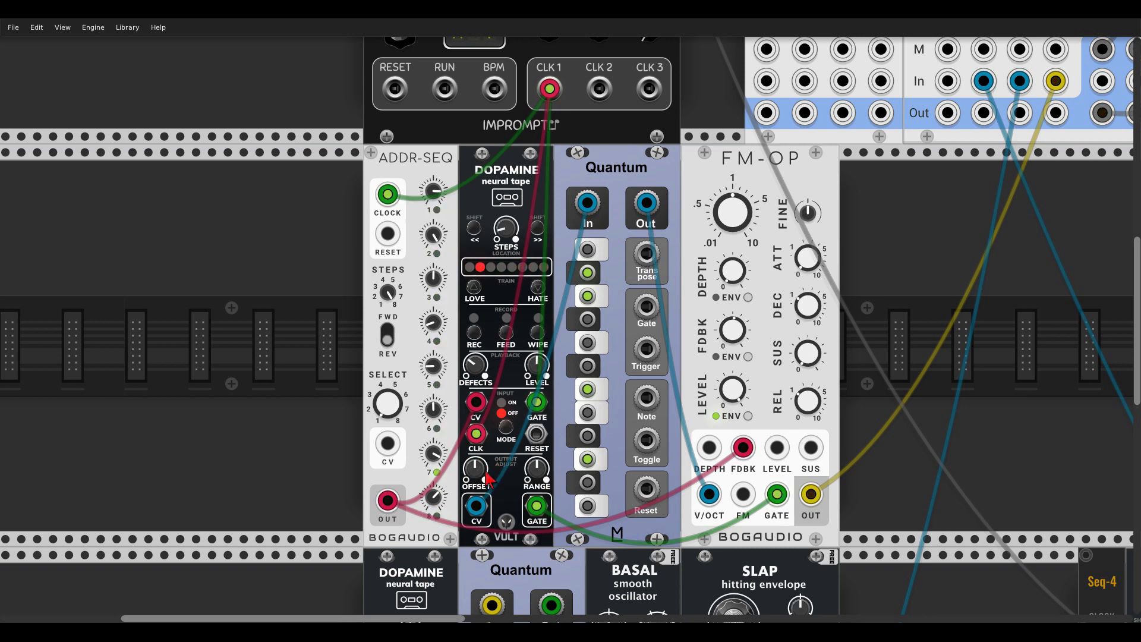
left_click_drag(476, 471, 475, 495)
left_click_drag(536, 470, 540, 476)
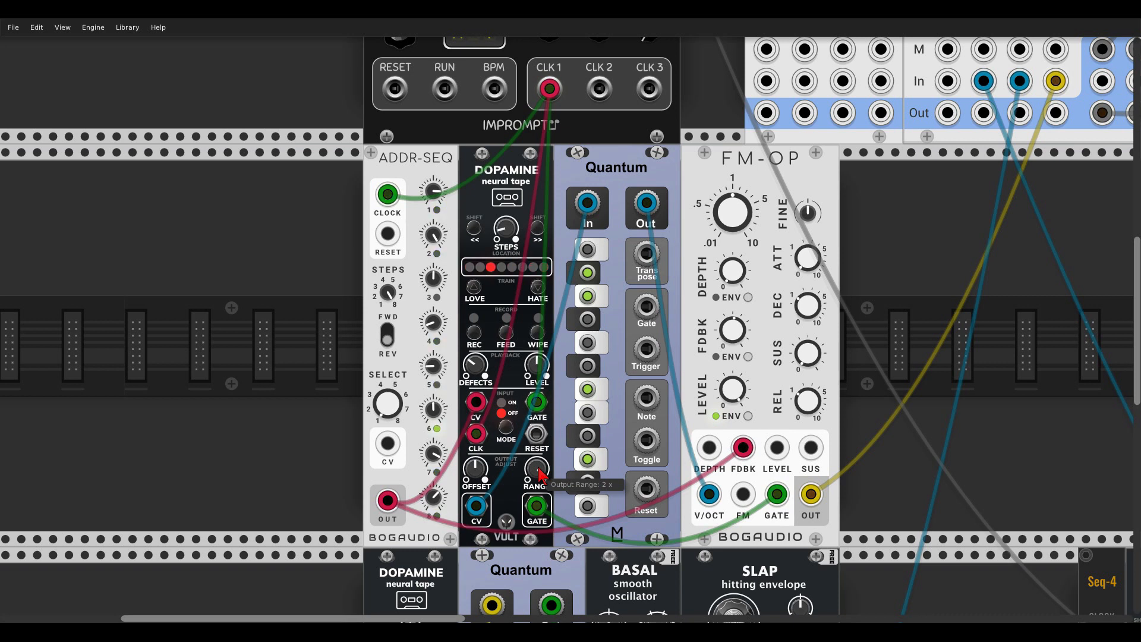
double_click(539, 476)
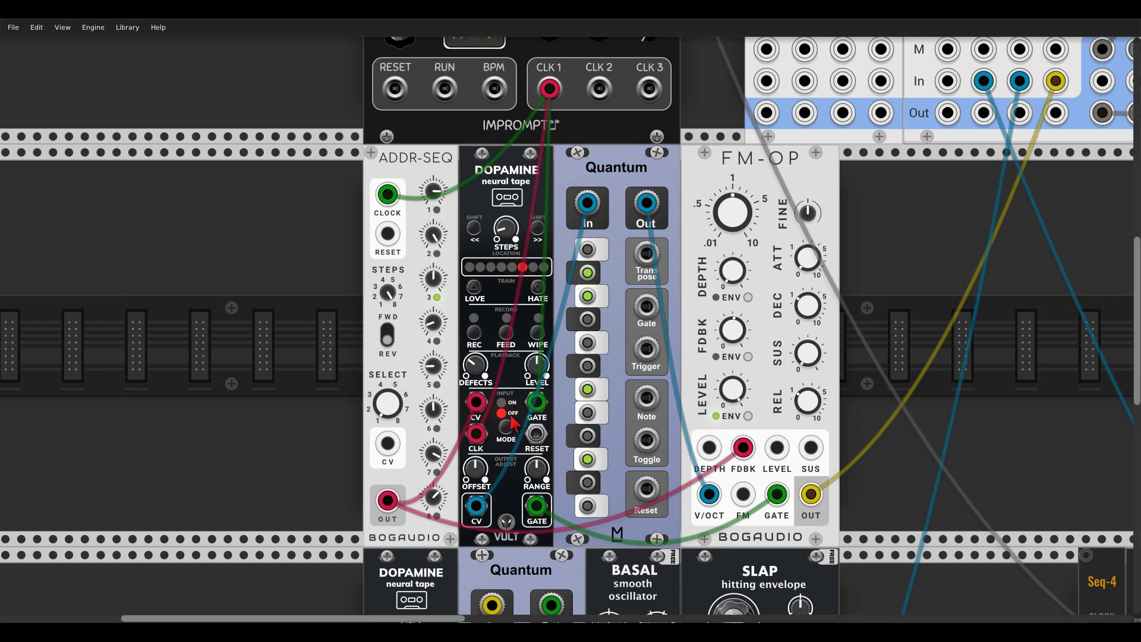
- Switch Dopamine's input on and vary the ADDR-SEQ step count, including 4 and 7 steps
mouse_move(506, 433)
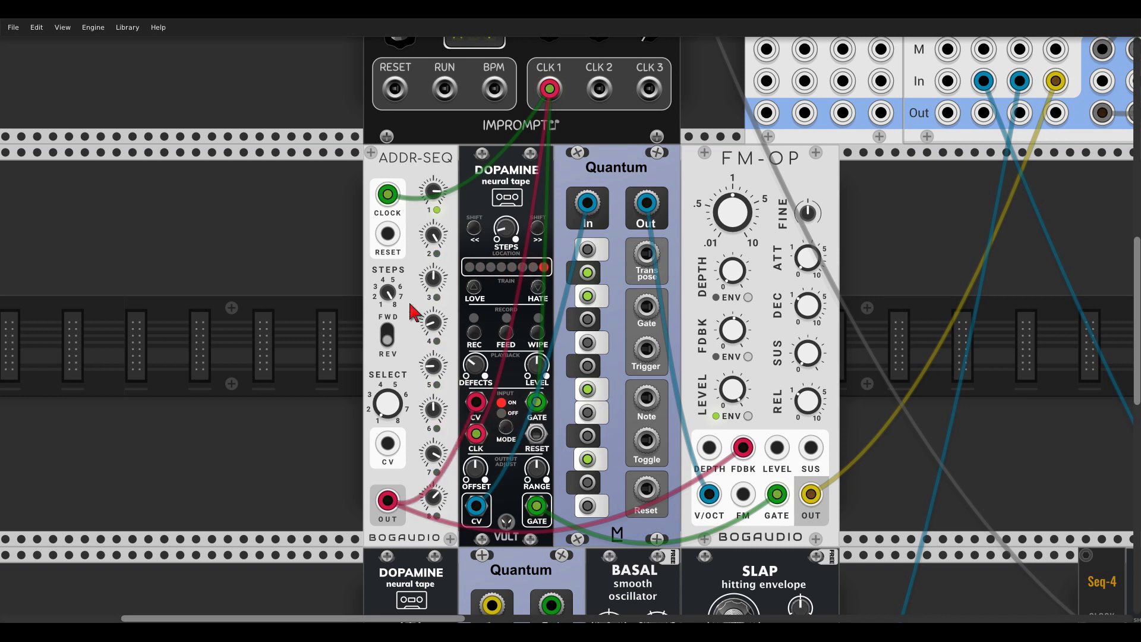
mouse_move(394, 297)
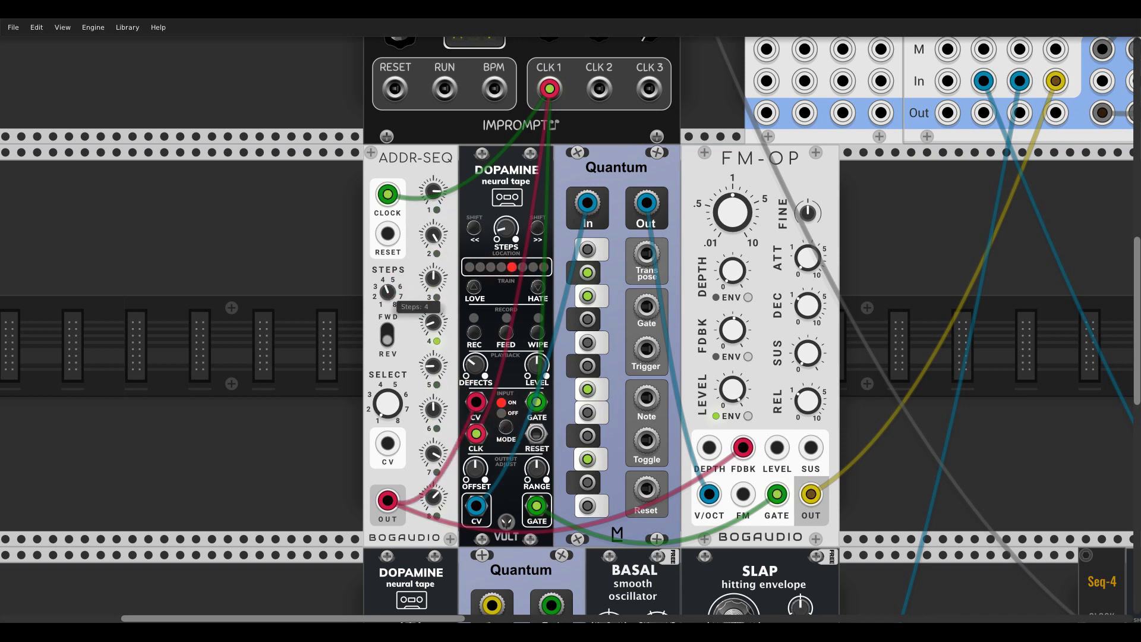
mouse_move(382, 345)
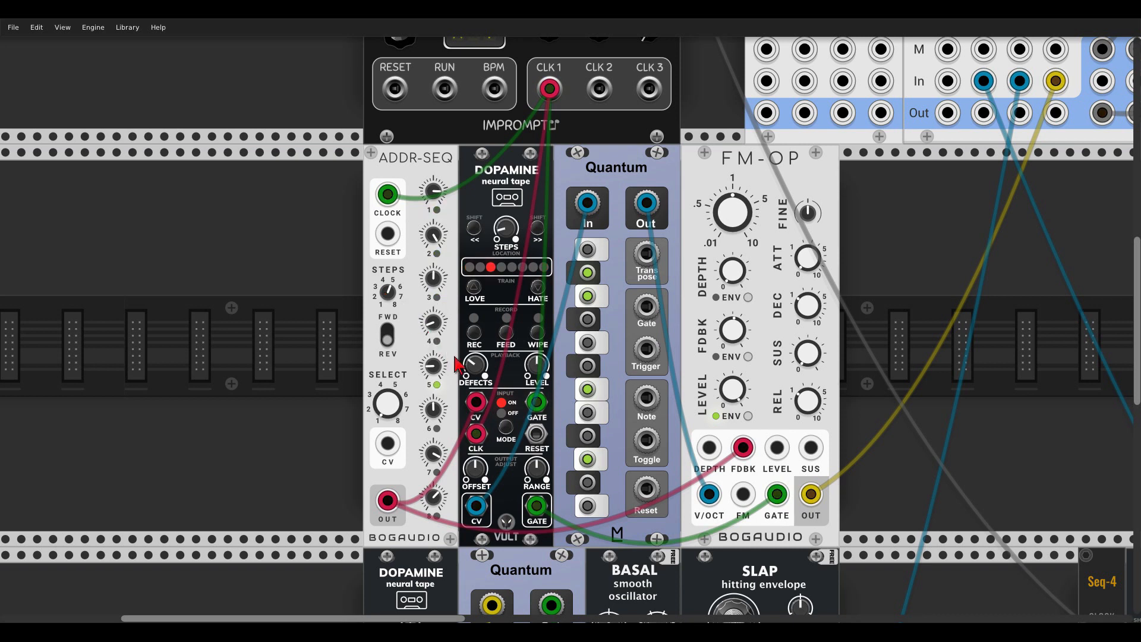
scroll(392, 302, "up", 2)
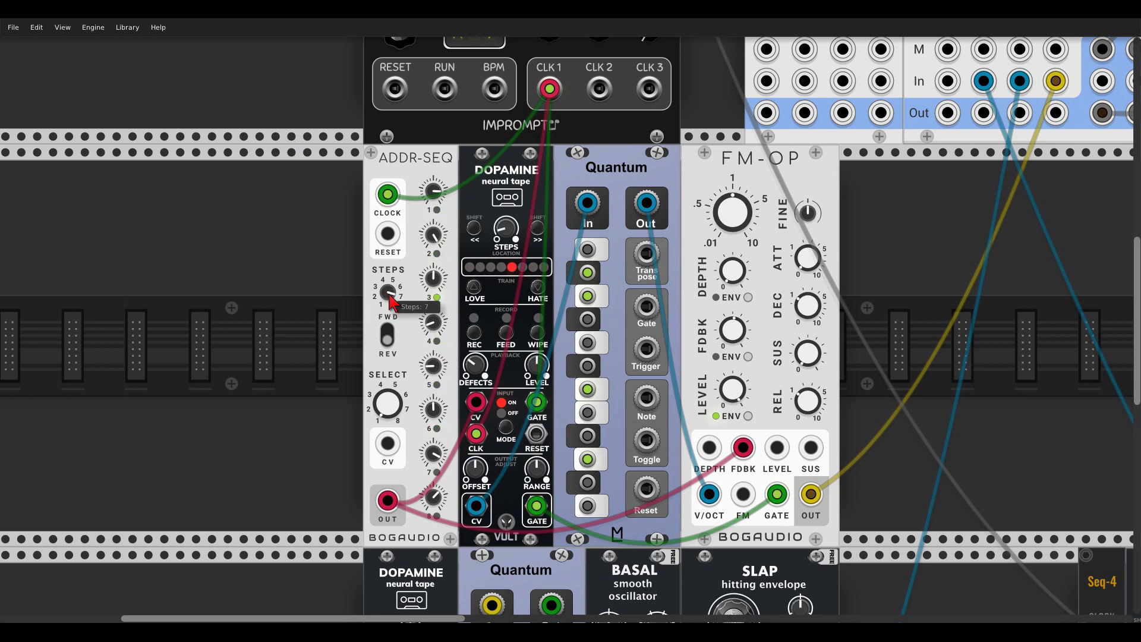
scroll(392, 302, "down", 4)
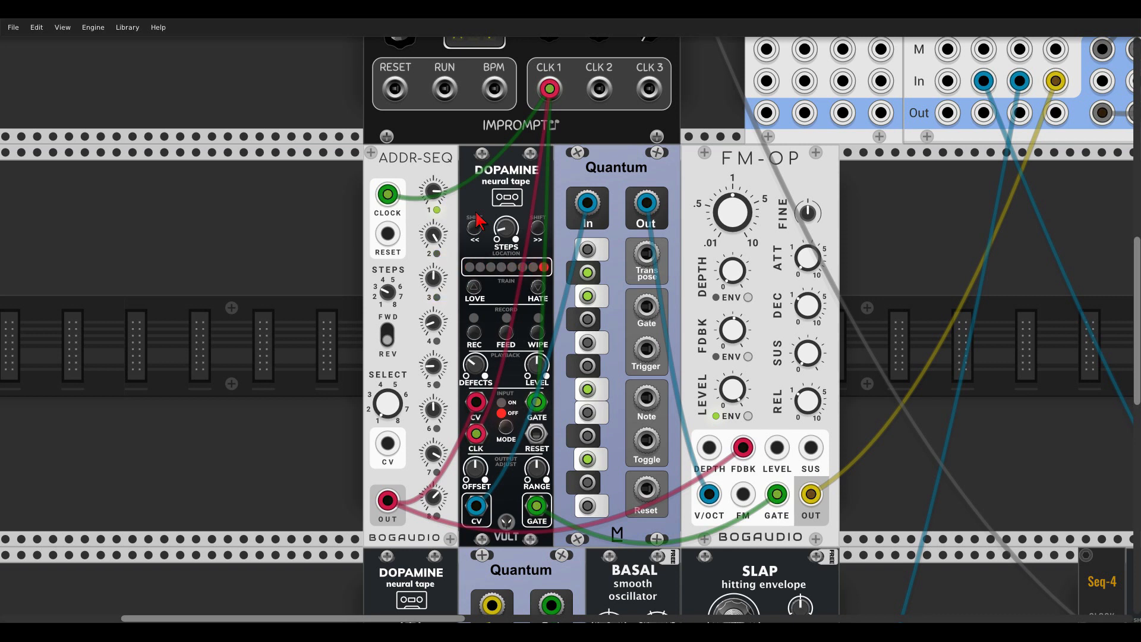
- Try Dopamine's Defects at its default and at maximum, and bring it down to minimum
double_click(474, 369)
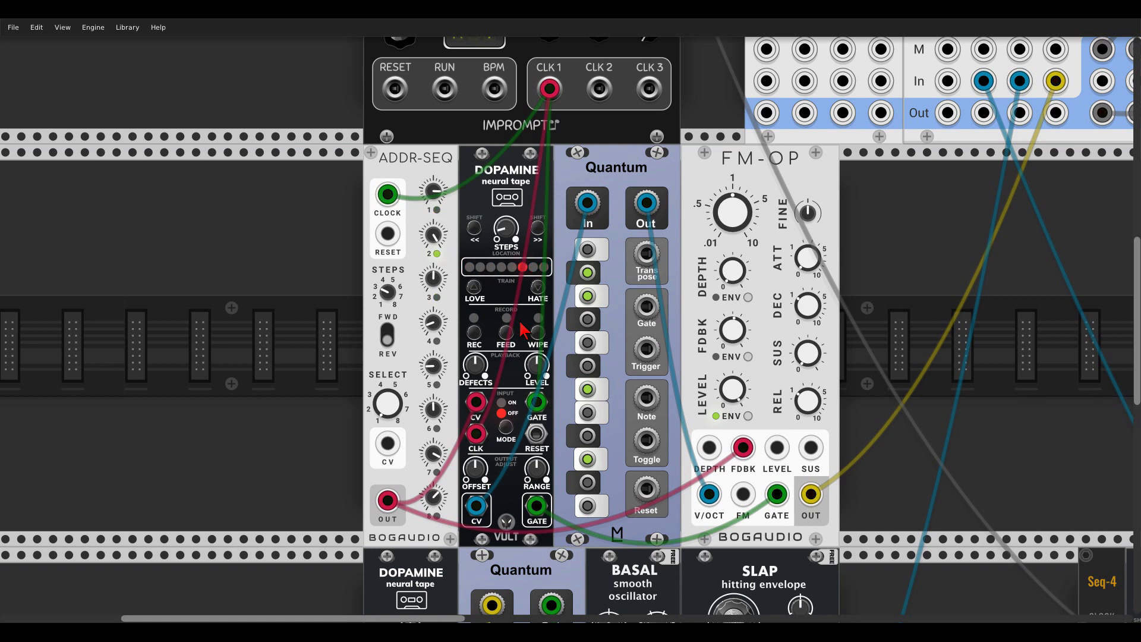
left_click_drag(475, 365, 506, 372)
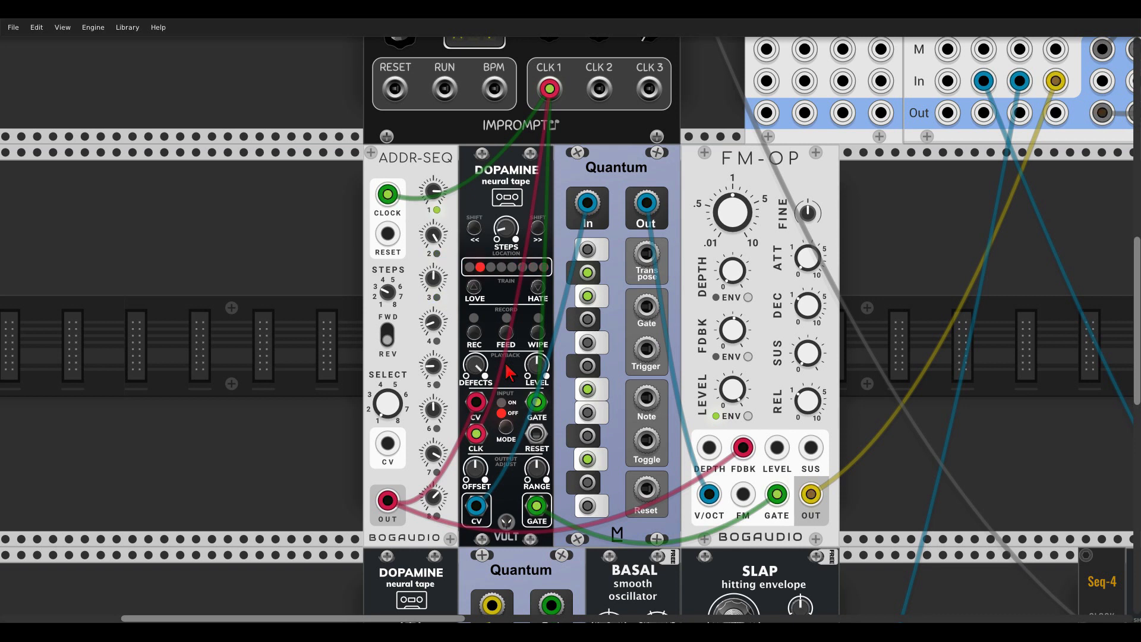
mouse_move(479, 364)
left_click_drag(479, 365, 479, 396)
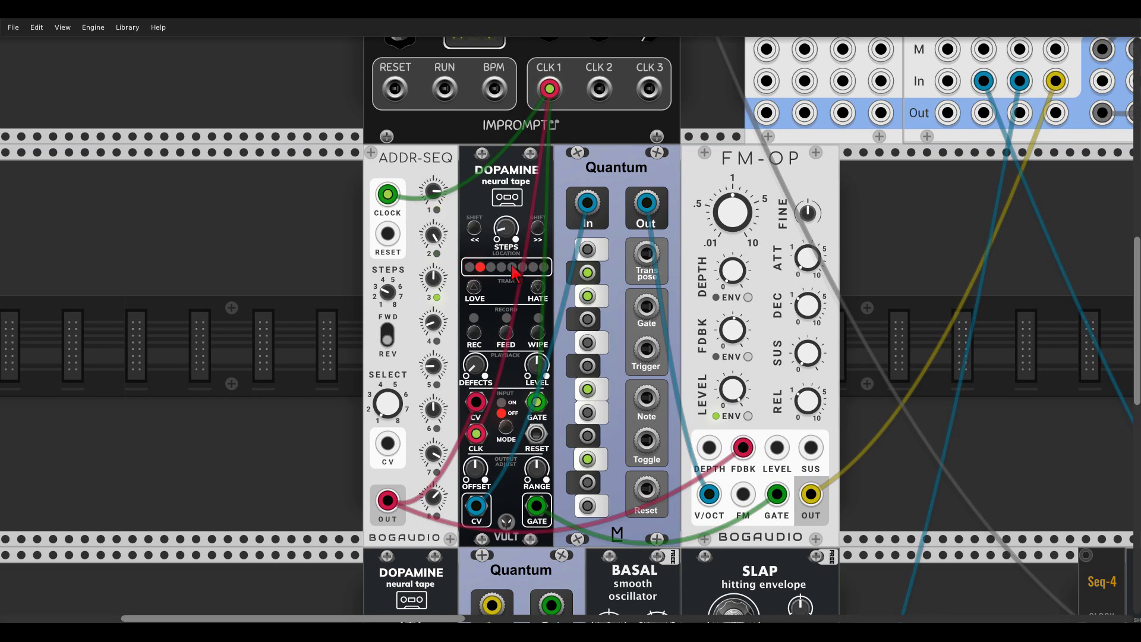
- Set Dopamine's Steps to 43 cells and switch its input on
left_click_drag(505, 227, 506, 238)
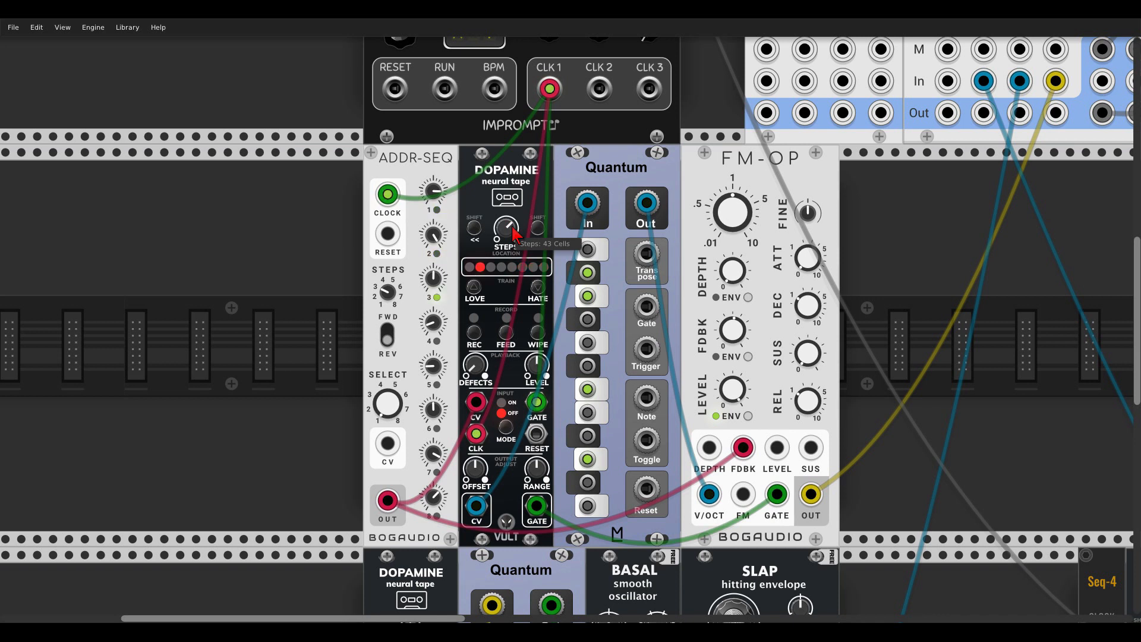
left_click(506, 427)
- Vary the ADDR-SEQ step count while Dopamine records, and switch Dopamine's input off
mouse_move(393, 295)
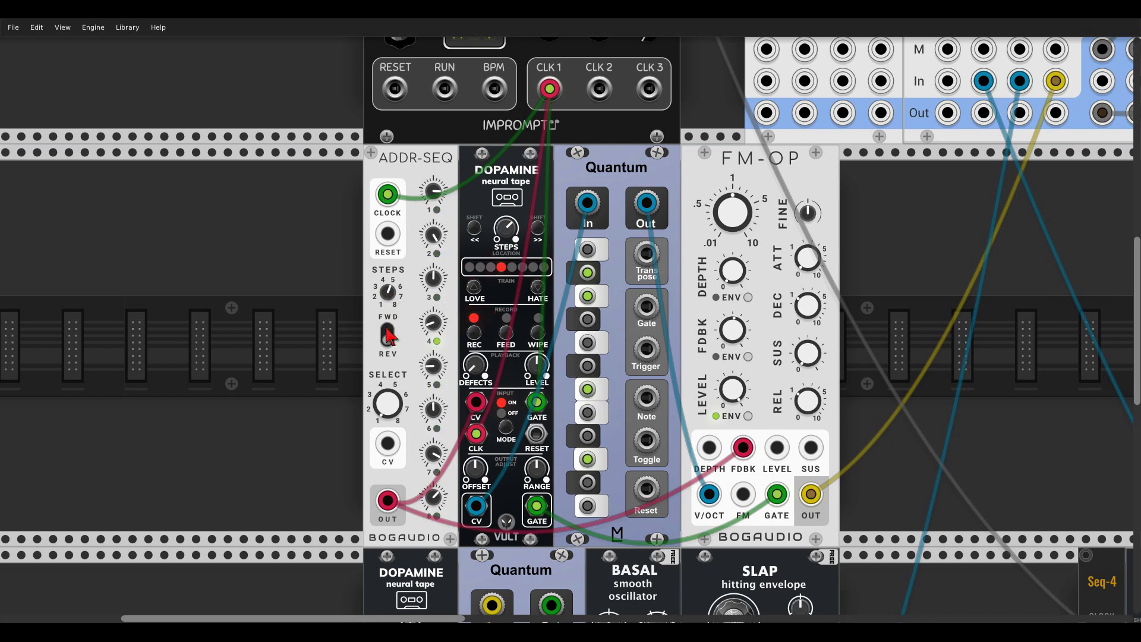
mouse_move(389, 416)
left_click_drag(388, 295, 388, 333)
left_click(505, 430)
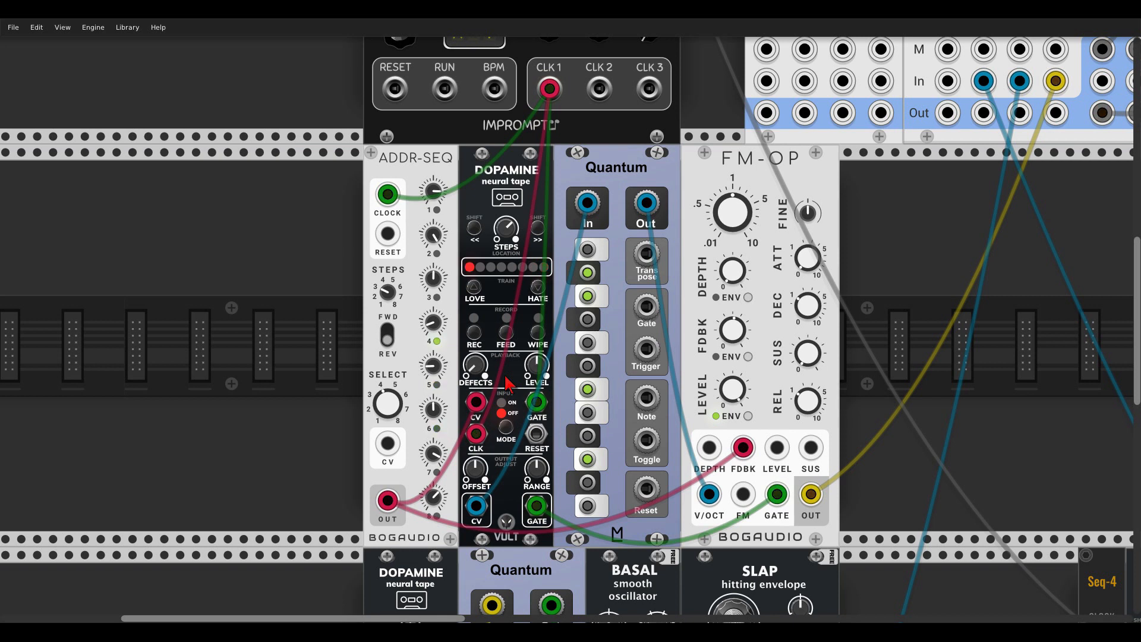
- Raise Dopamine's Defects to its middle position and train the playing pattern with Love
mouse_move(484, 373)
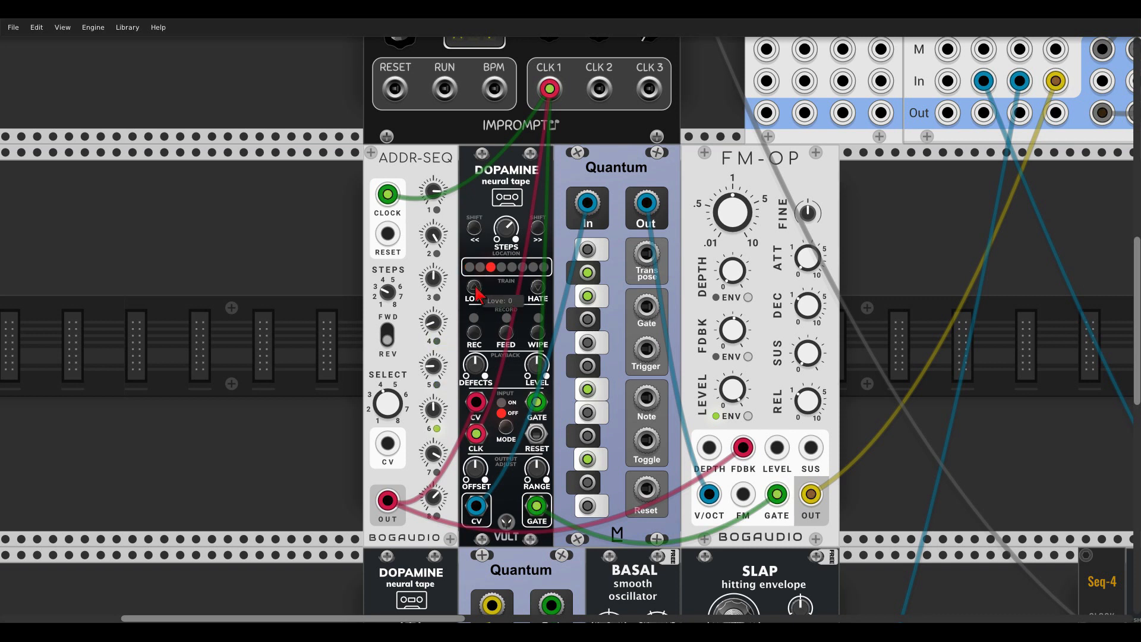
left_click(475, 287)
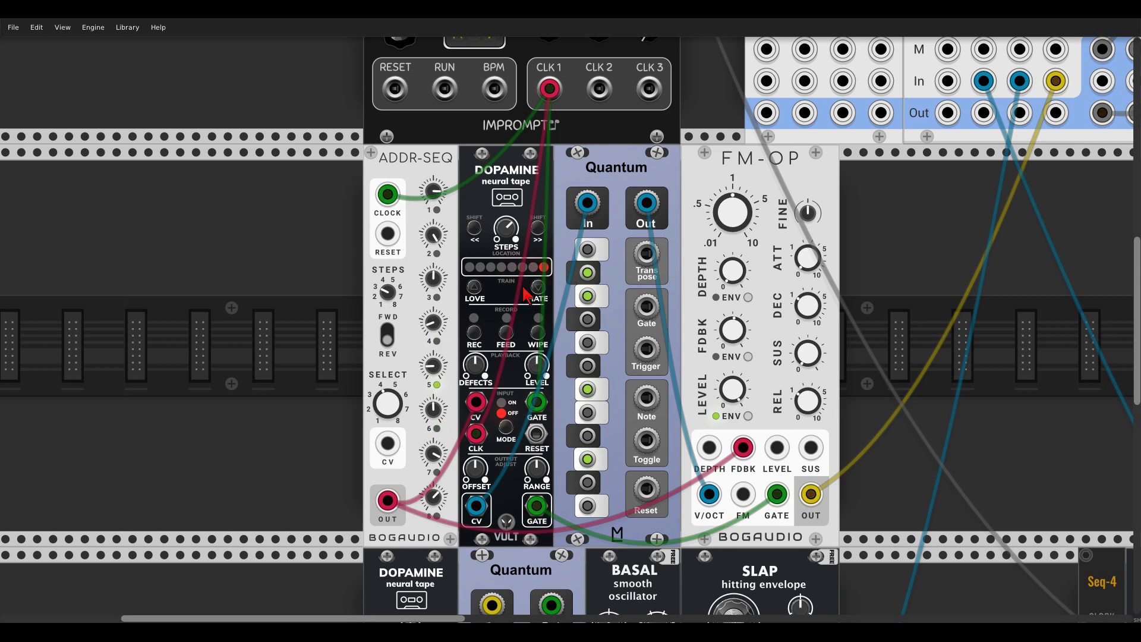
left_click_drag(947, 217, 675, 400)
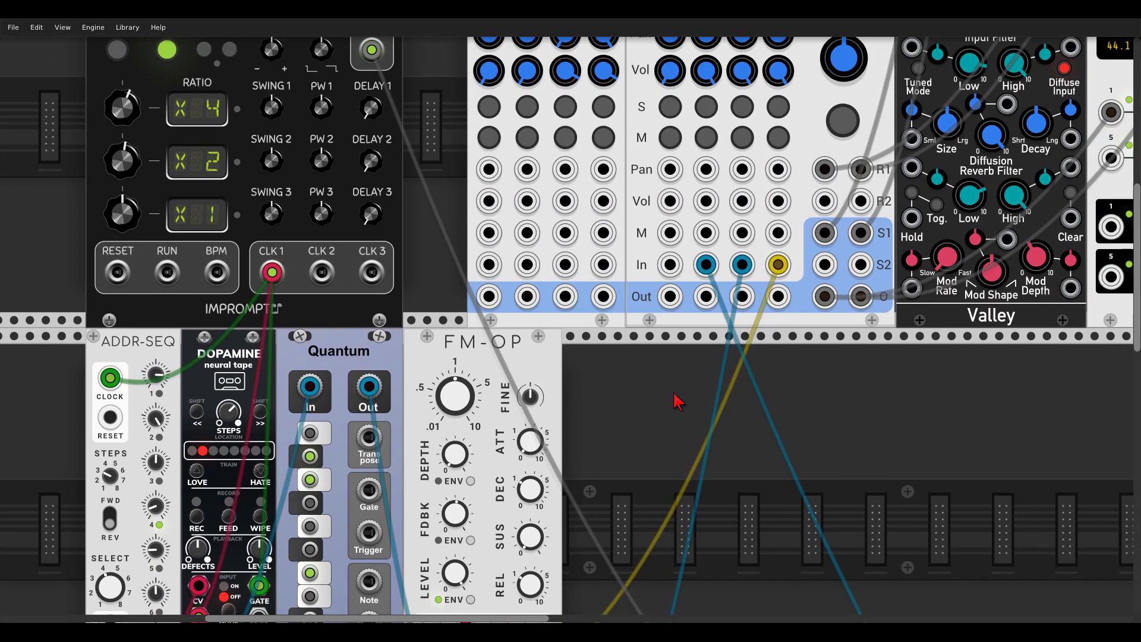
- Patch the clock's CLK 2 output into the CLK input of the Dopamine driving the BASAL and SLAP voice
scroll(770, 166, "down", 10)
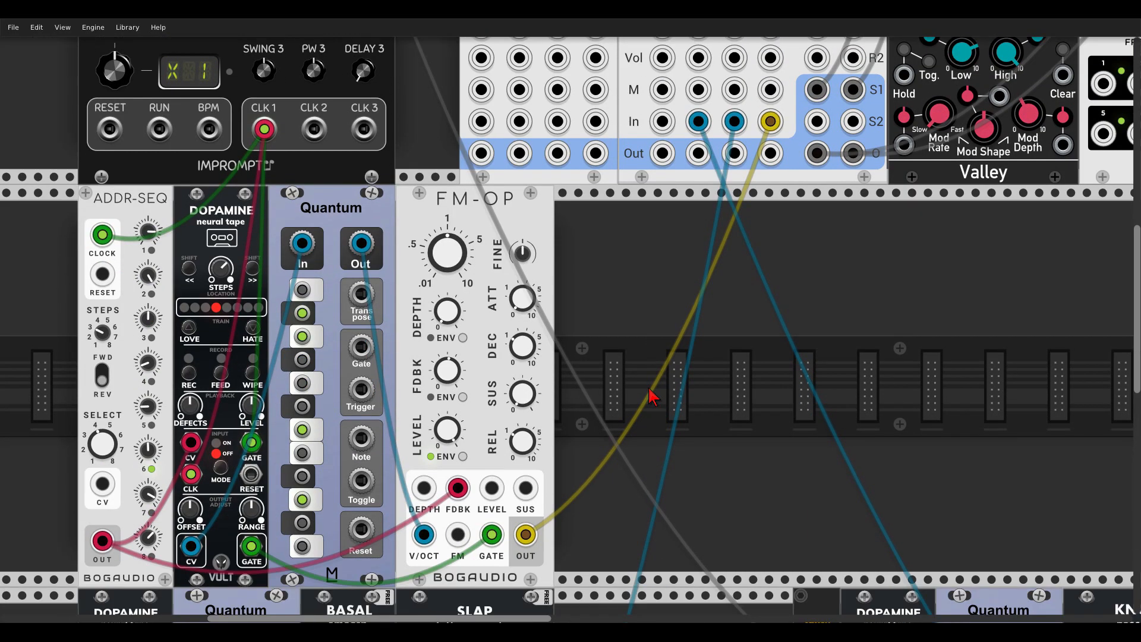
scroll(758, 226, "left", 3)
scroll(757, 226, "down", 7)
scroll(767, 223, "left", 2)
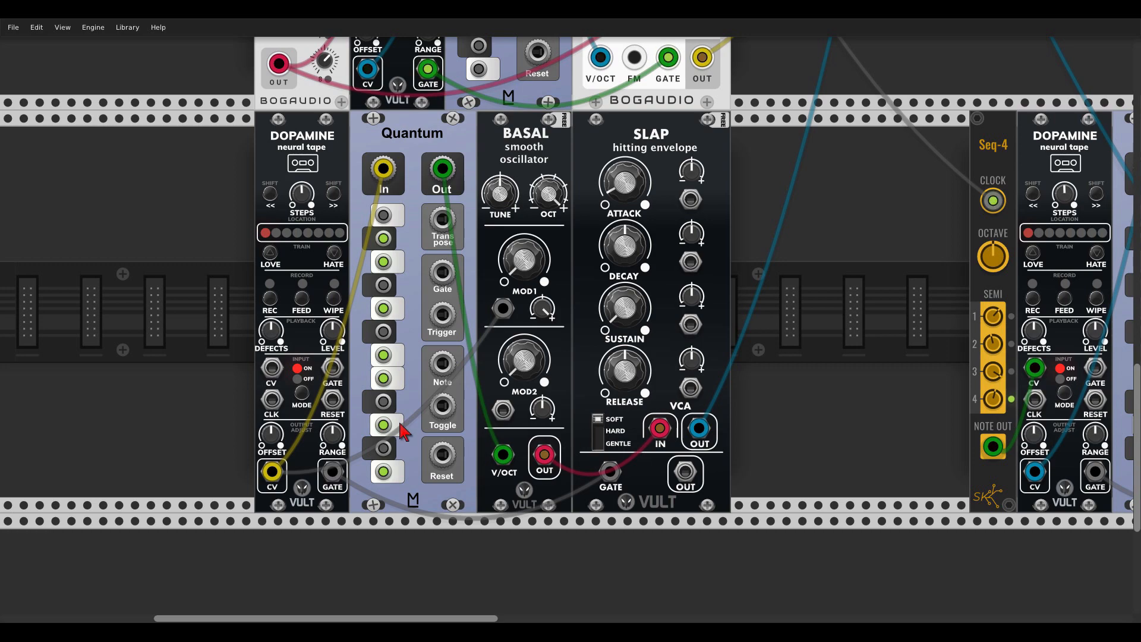
scroll(179, 320, "down", 3)
left_click_drag(181, 205, 335, 472)
scroll(476, 235, "down", 5)
left_click_drag(510, 188, 379, 427)
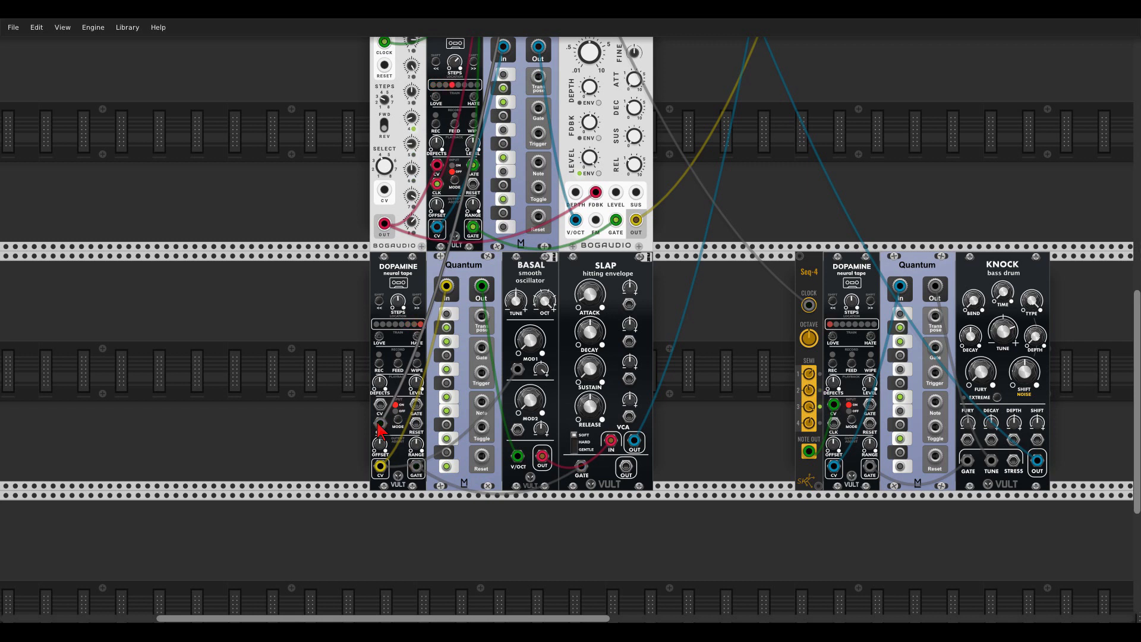
mouse_move(381, 383)
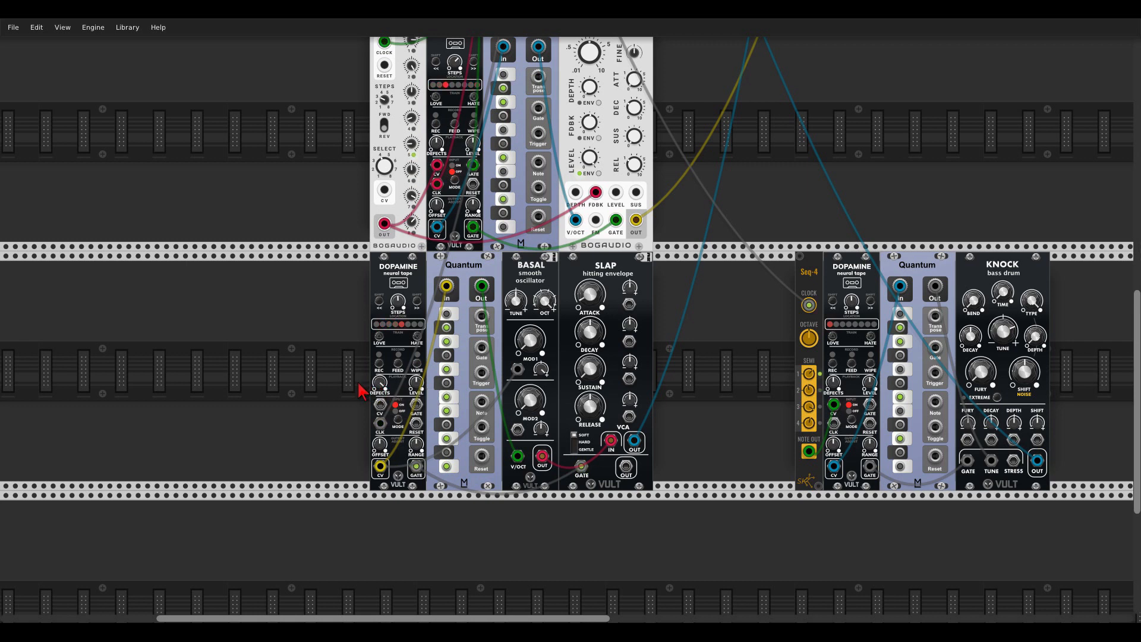
- Set the BASAL voice's Dopamine to 7 cells and switch on its Feed
scroll(361, 390, "up", 4)
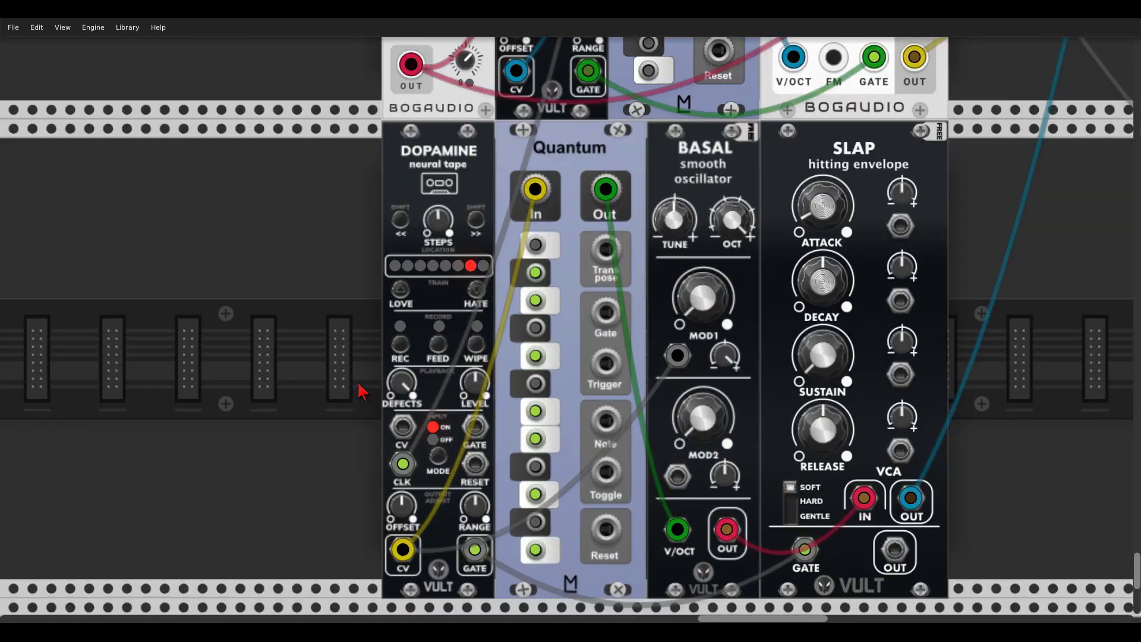
mouse_move(443, 229)
left_click_drag(442, 223, 442, 351)
scroll(442, 223, "up", 1)
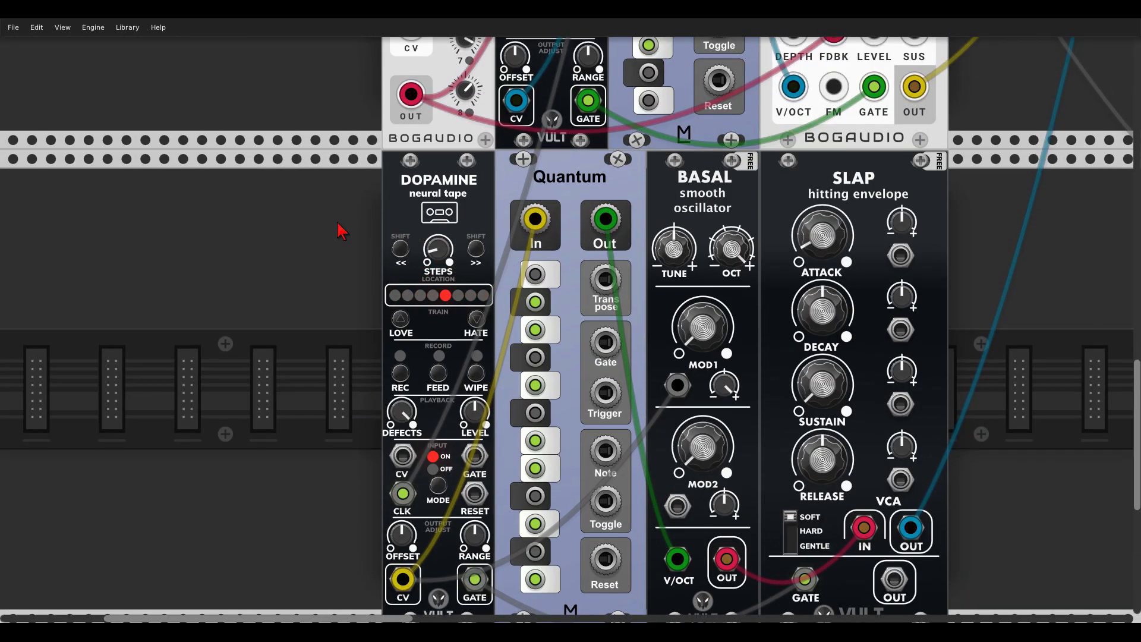
scroll(342, 229, "down", 1)
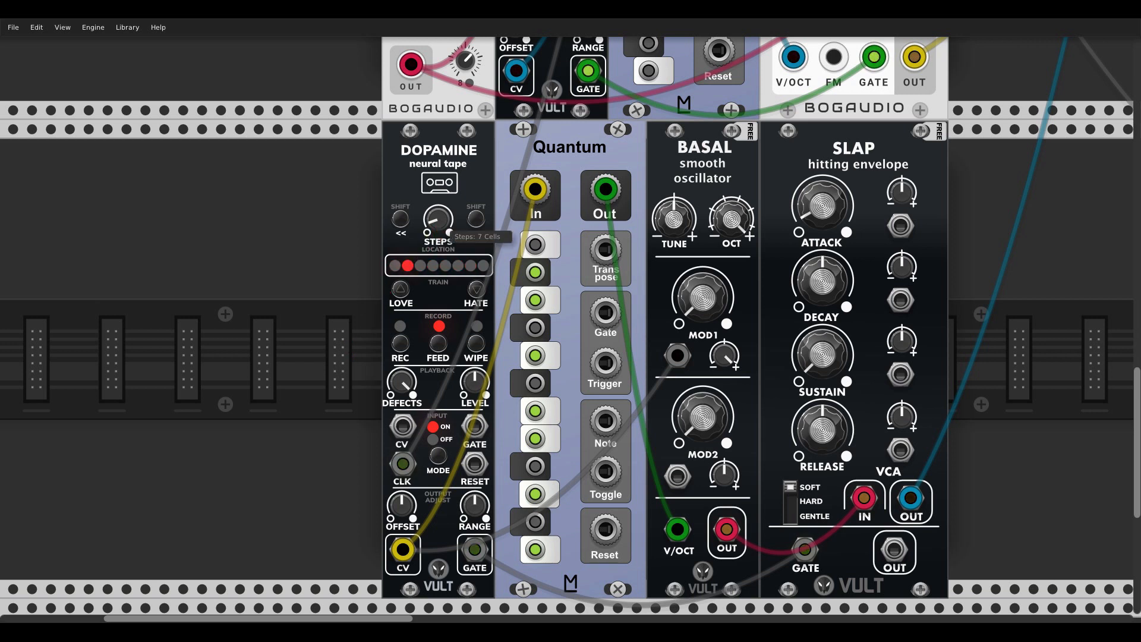
- Record into the BASAL voice's Dopamine with Steps at 49 cells and Defects at 50 %
left_click_drag(434, 217, 434, 191)
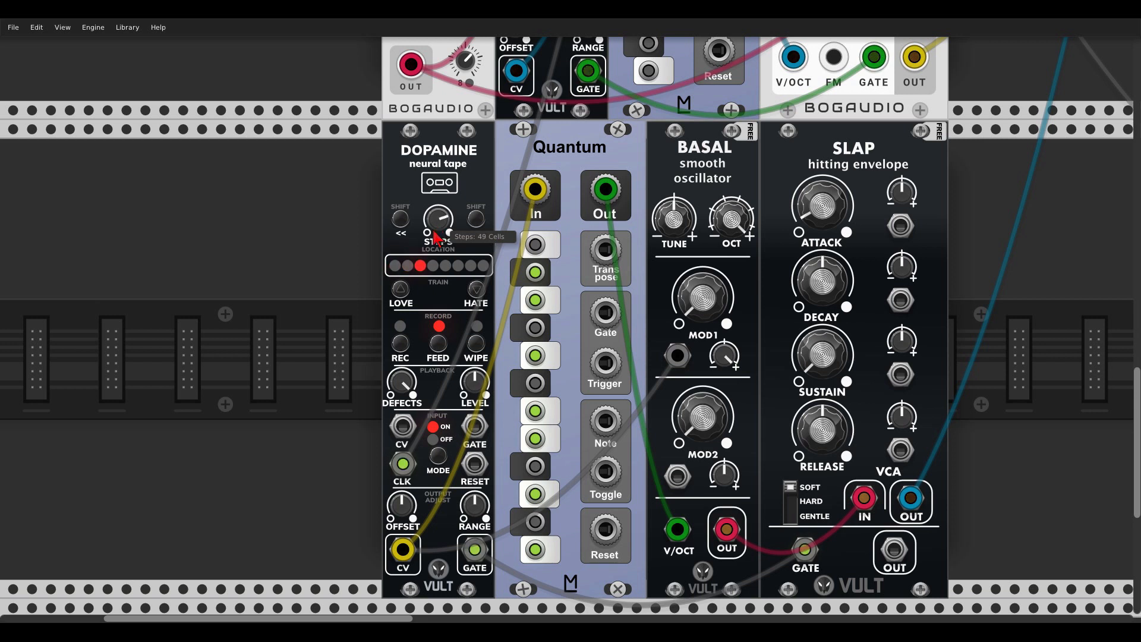
left_click(400, 343)
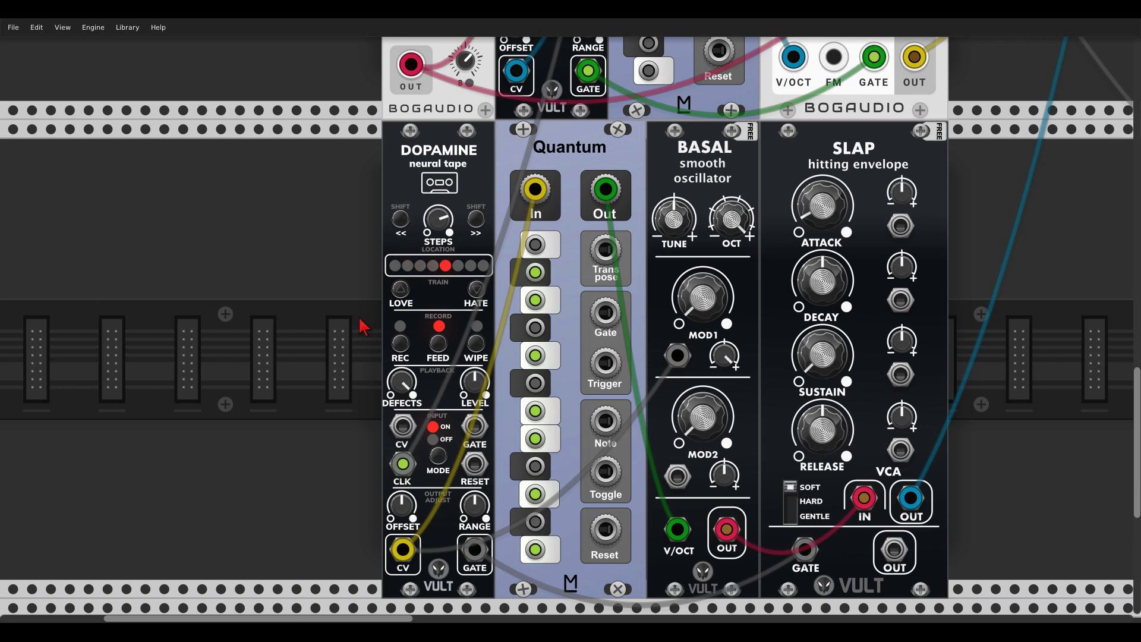
left_click_drag(400, 379, 400, 393)
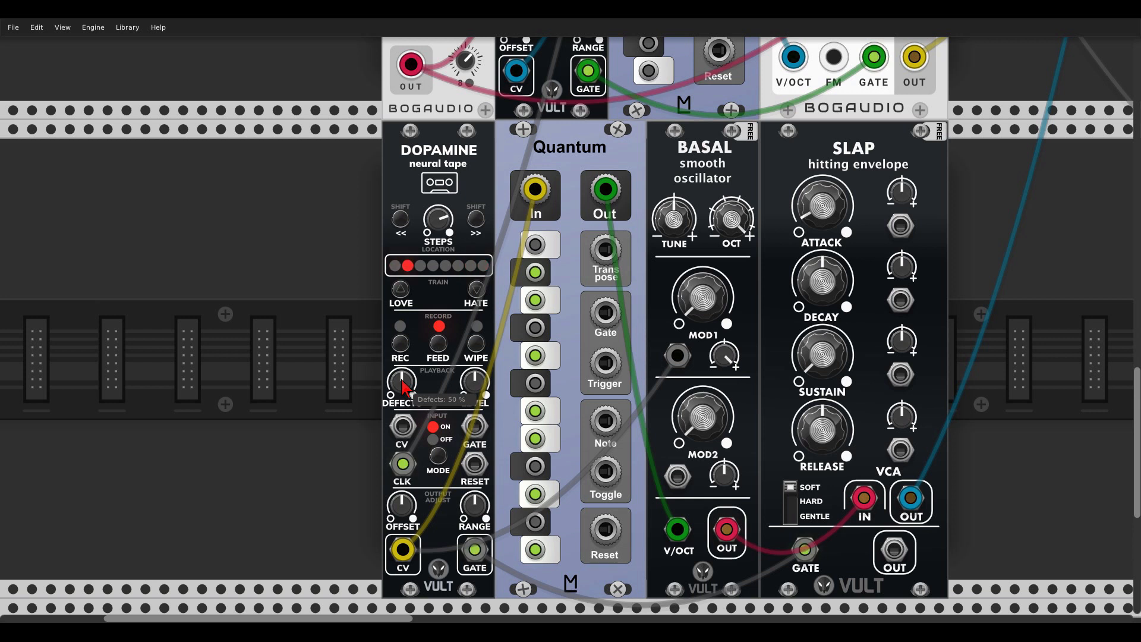
- Toggle the mute of mixer channel 4, which carries the FM-OP voice
scroll(1079, 94, "down", 3)
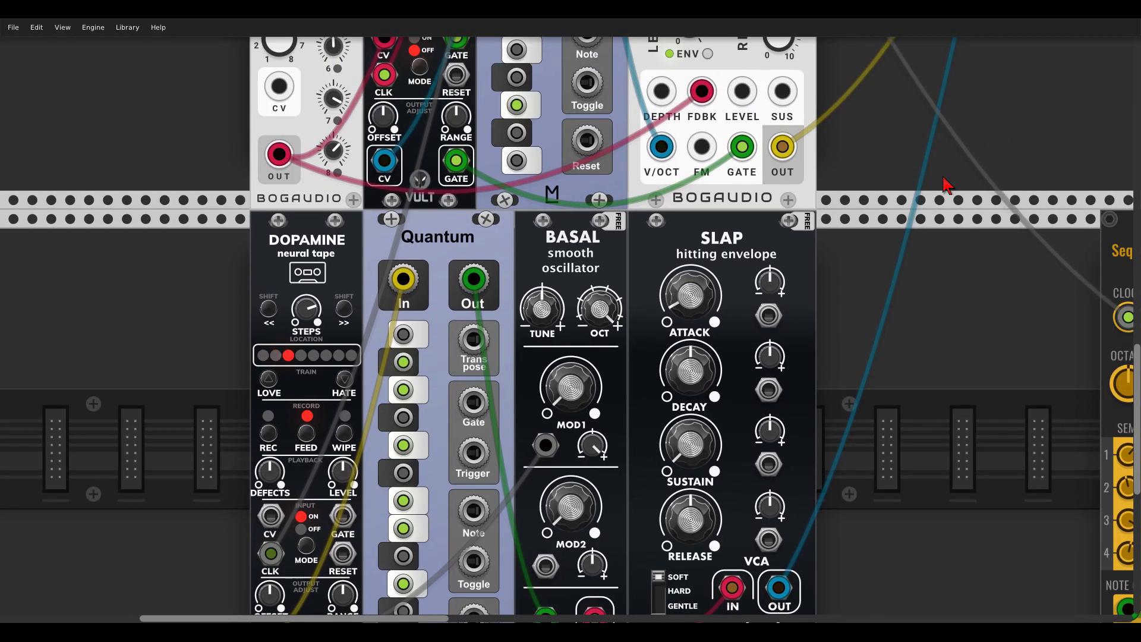
scroll(945, 183, "down", 3)
scroll(620, 409, "up", 3)
scroll(620, 409, "up", 1)
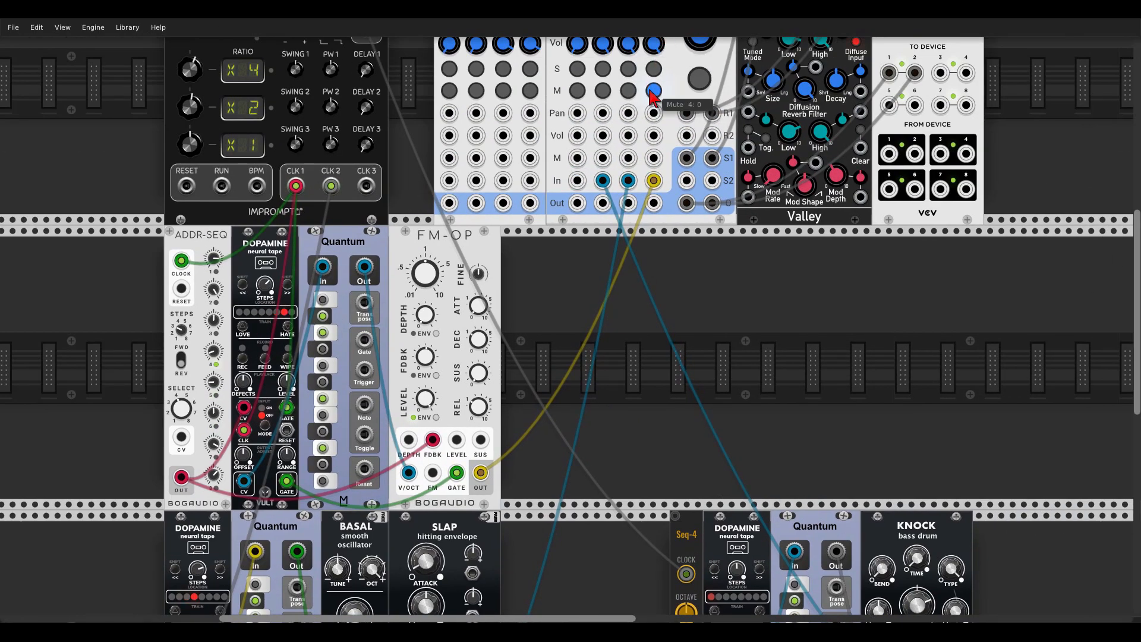
- Set Defects to 0 % on the Dopamine between Seq-4 and the KNOCK bass drum
scroll(605, 281, "down", 3)
left_click_drag(579, 374, 756, 309)
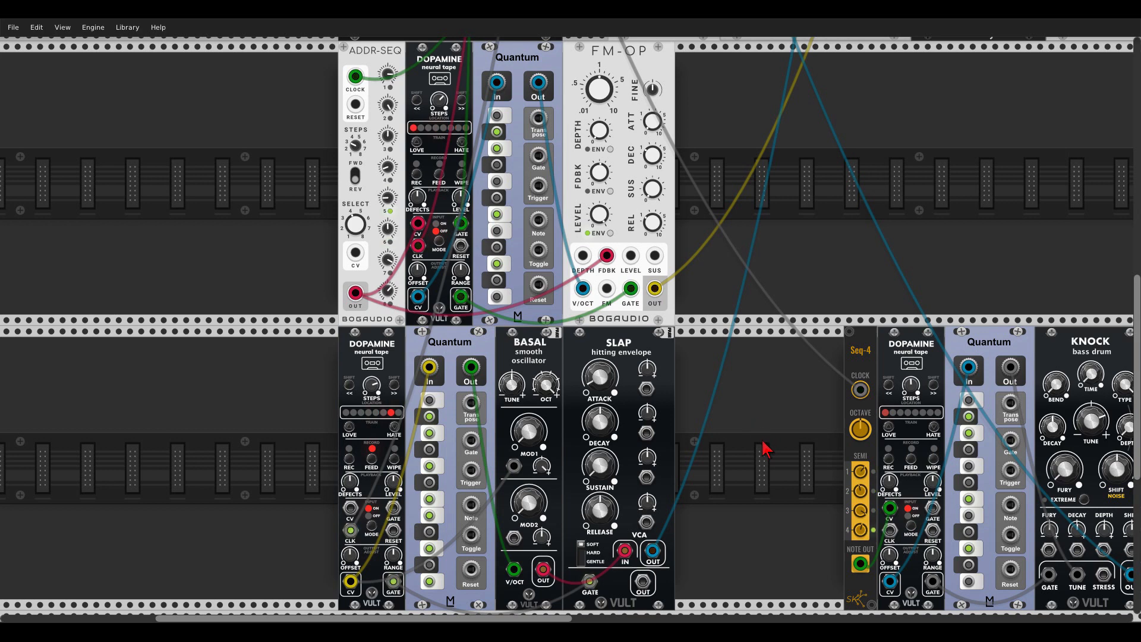
left_click_drag(773, 457, 420, 378)
scroll(420, 378, "up", 5)
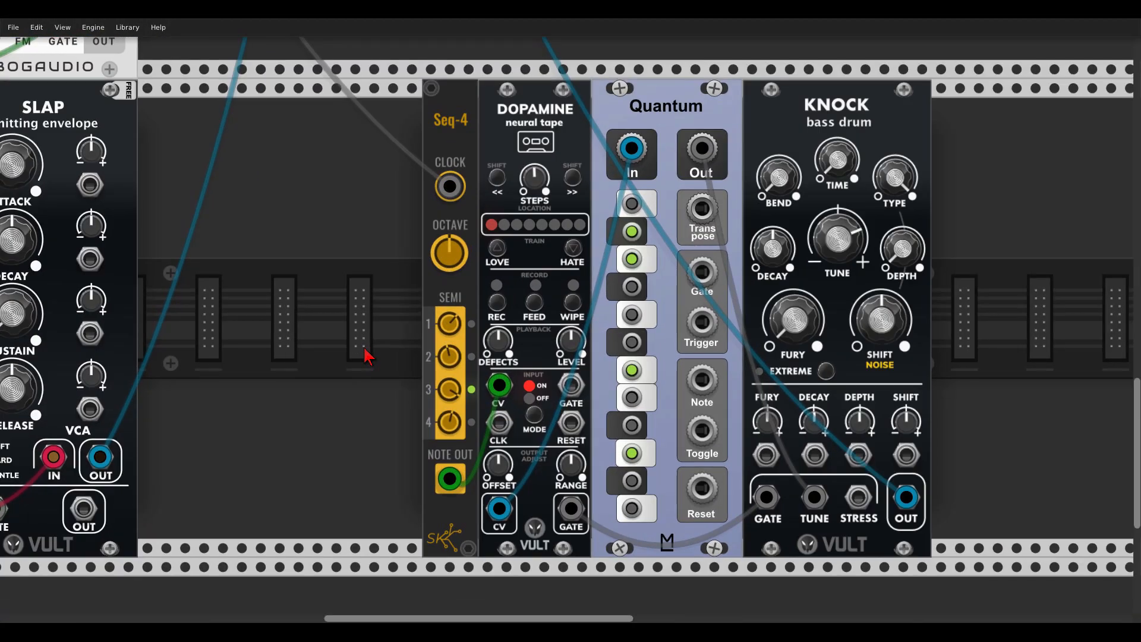
left_click_drag(364, 318, 339, 357)
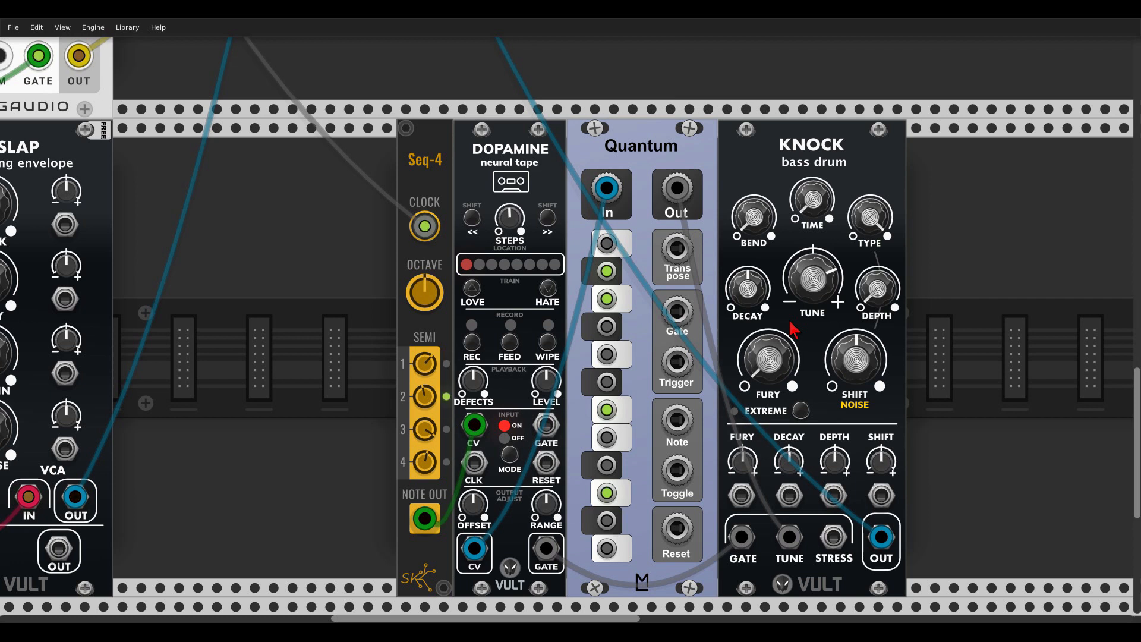
double_click(478, 387)
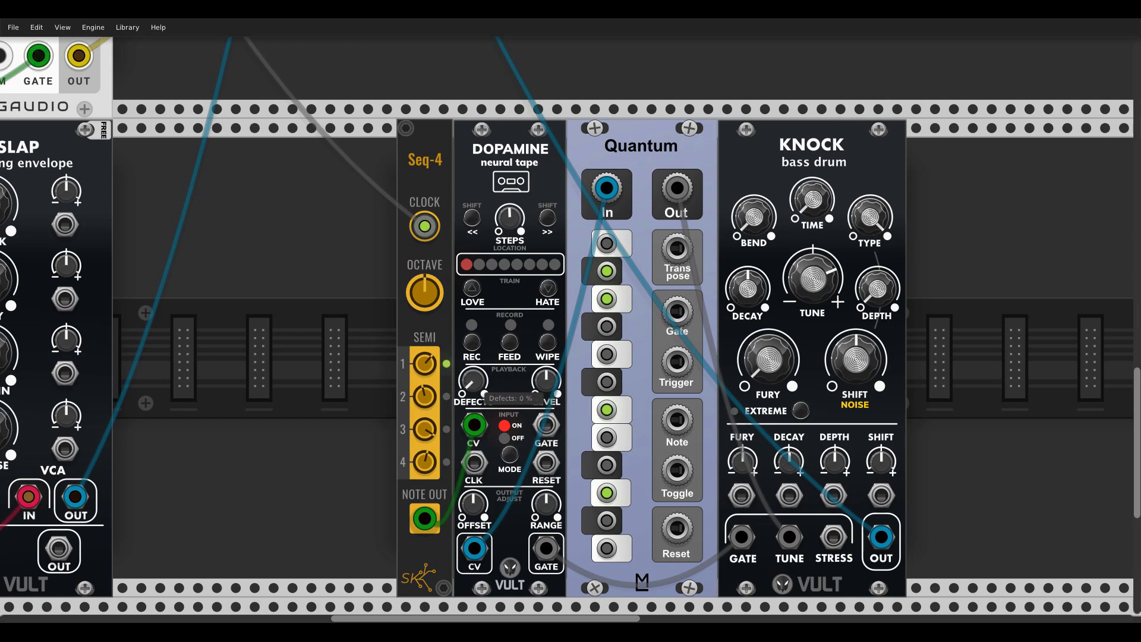
- Patch the clock's CLK 3 output into both the CLK and GATE inputs of the KNOCK voice's Dopamine
scroll(333, 265, "down", 5)
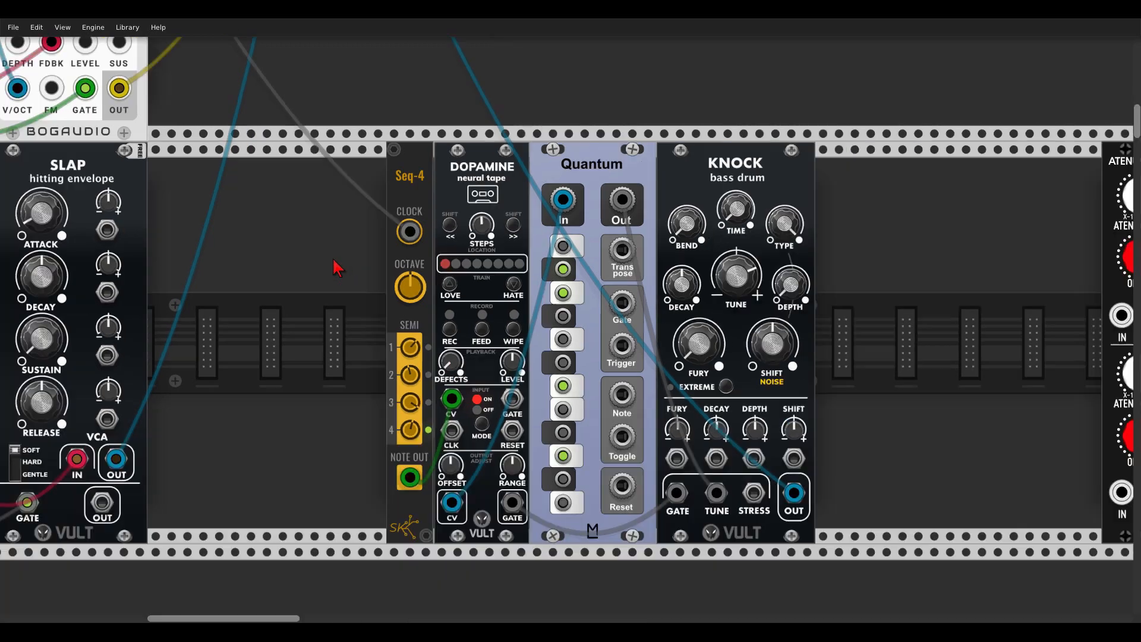
left_click_drag(329, 177, 719, 310)
scroll(719, 310, "down", 1)
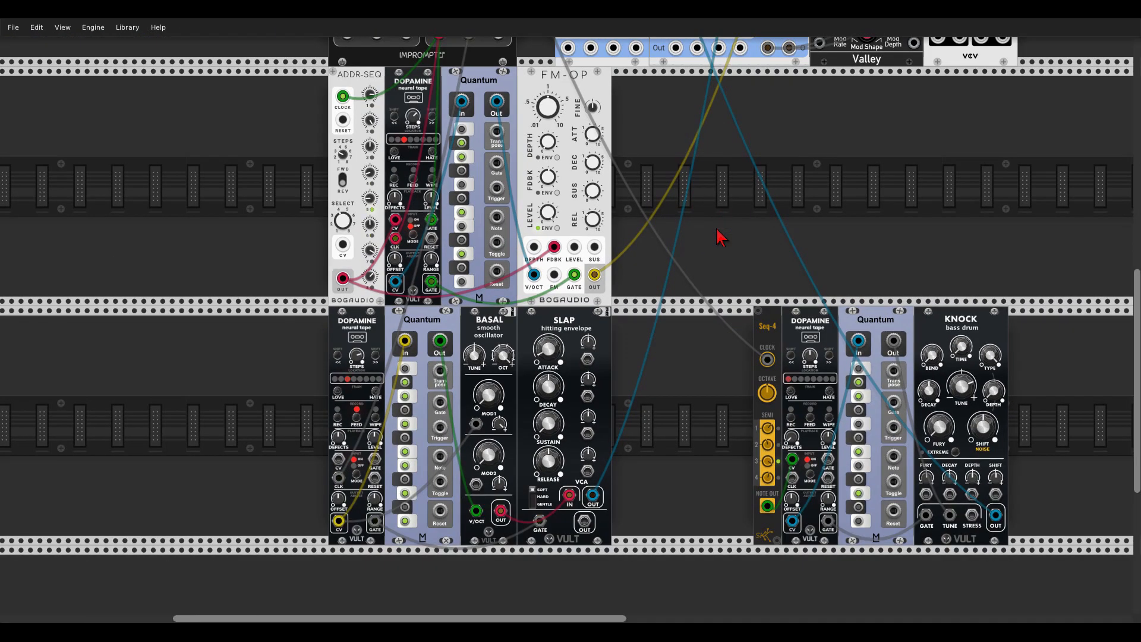
left_click_drag(719, 220, 700, 291)
left_click_drag(771, 557, 477, 111)
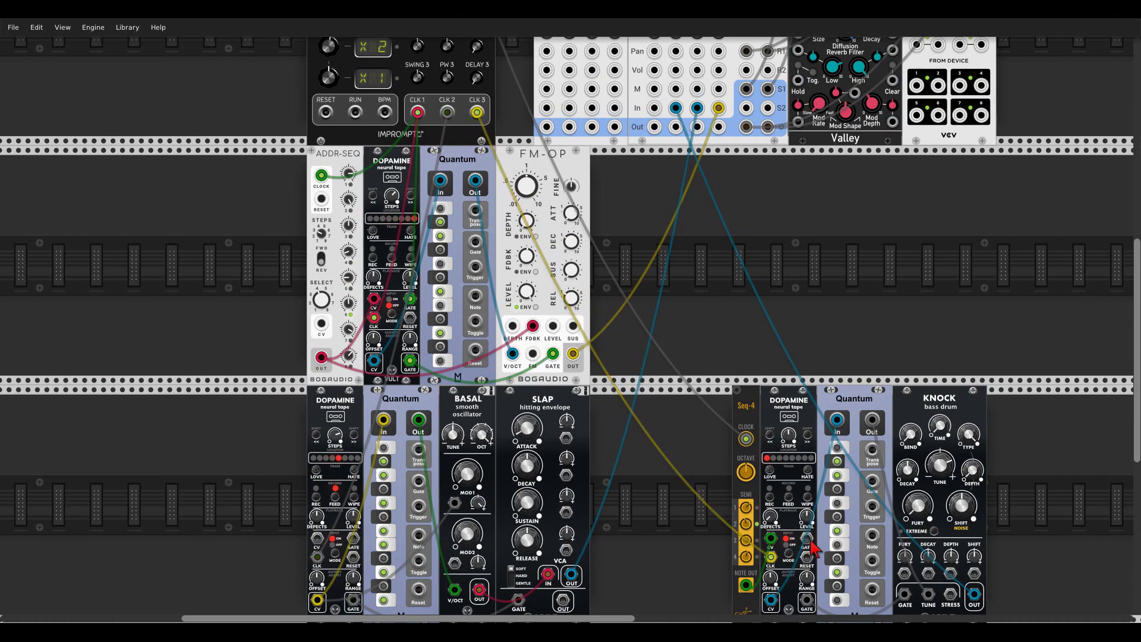
left_click_drag(807, 539, 477, 112)
scroll(769, 282, "down", 3)
scroll(769, 283, "right", 4)
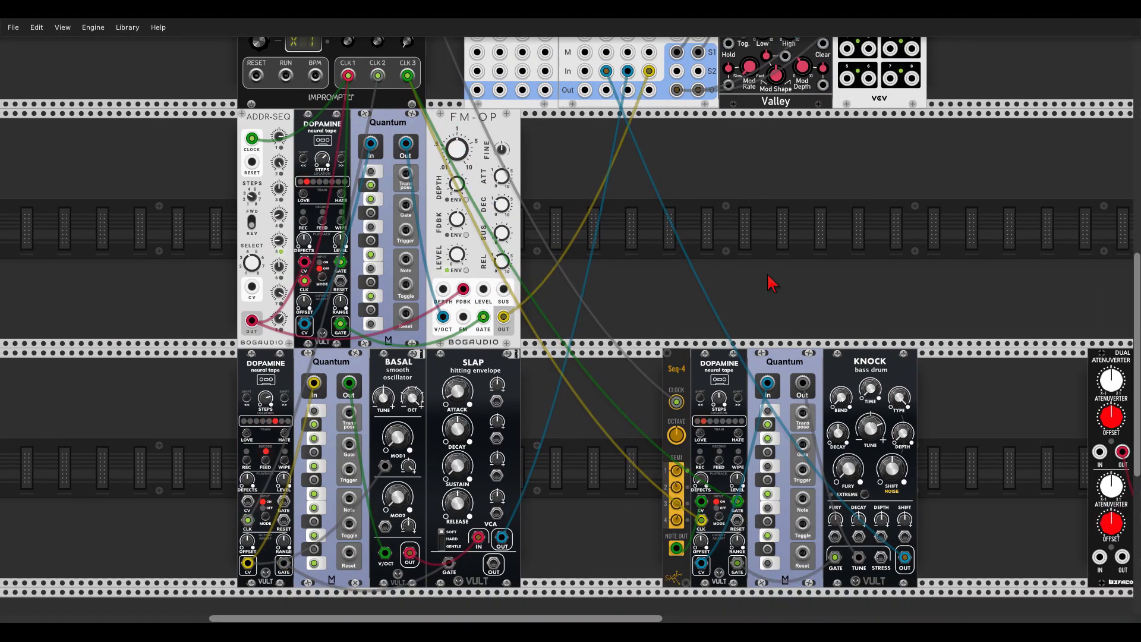
- Lower the KNOCK Dopamine's Steps, record the Seq-4 pattern into it and switch its input off
scroll(618, 279, "up", 5)
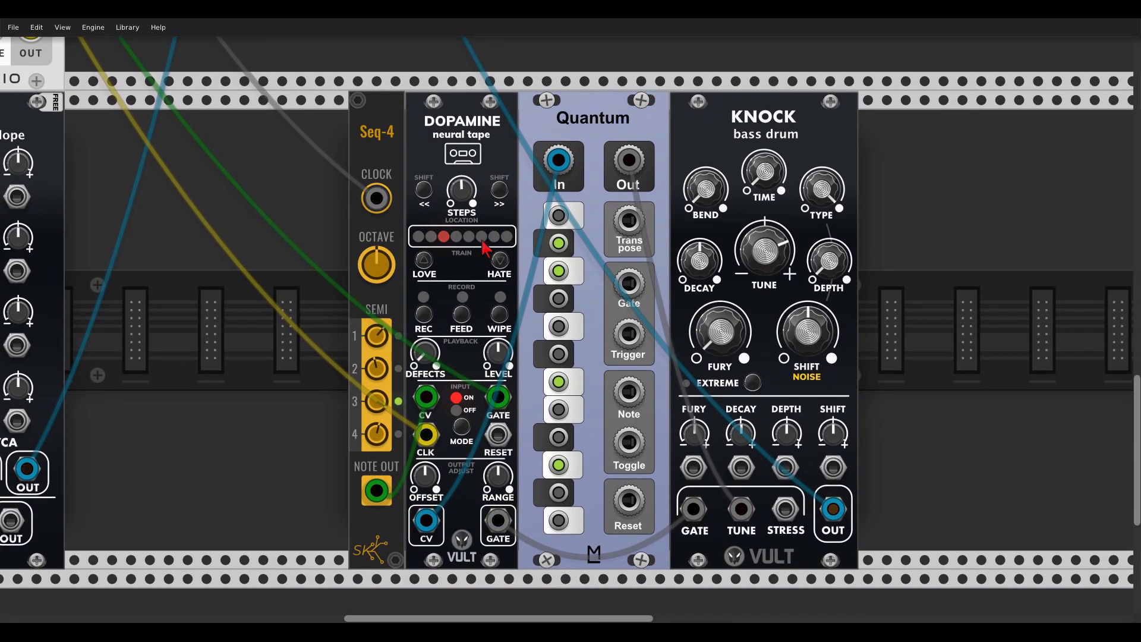
left_click_drag(462, 205, 462, 231)
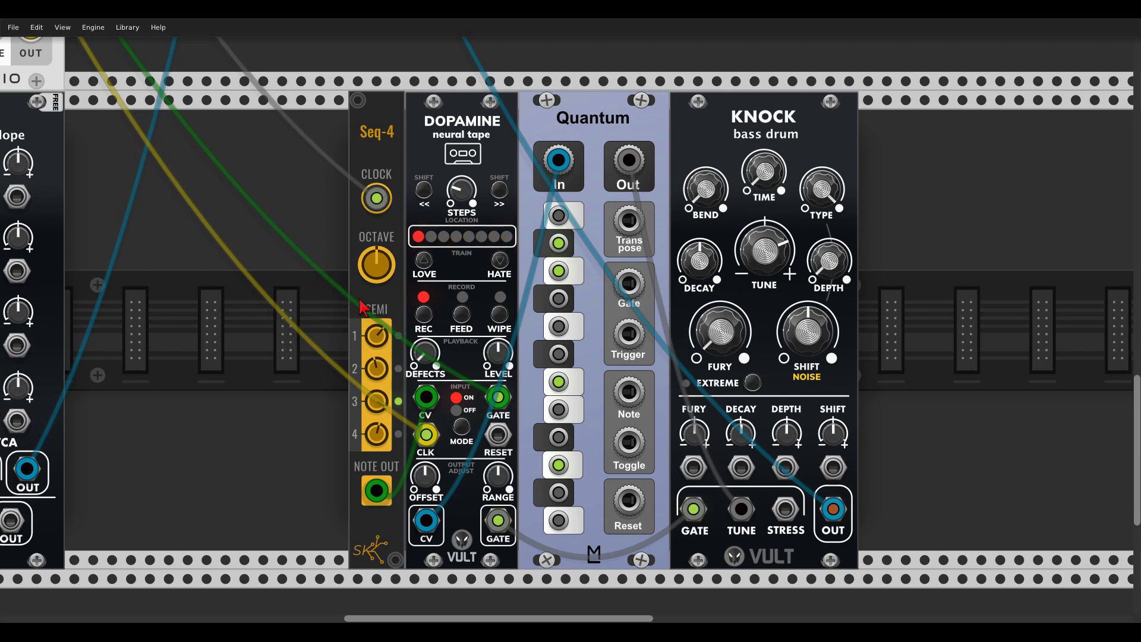
left_click(421, 296)
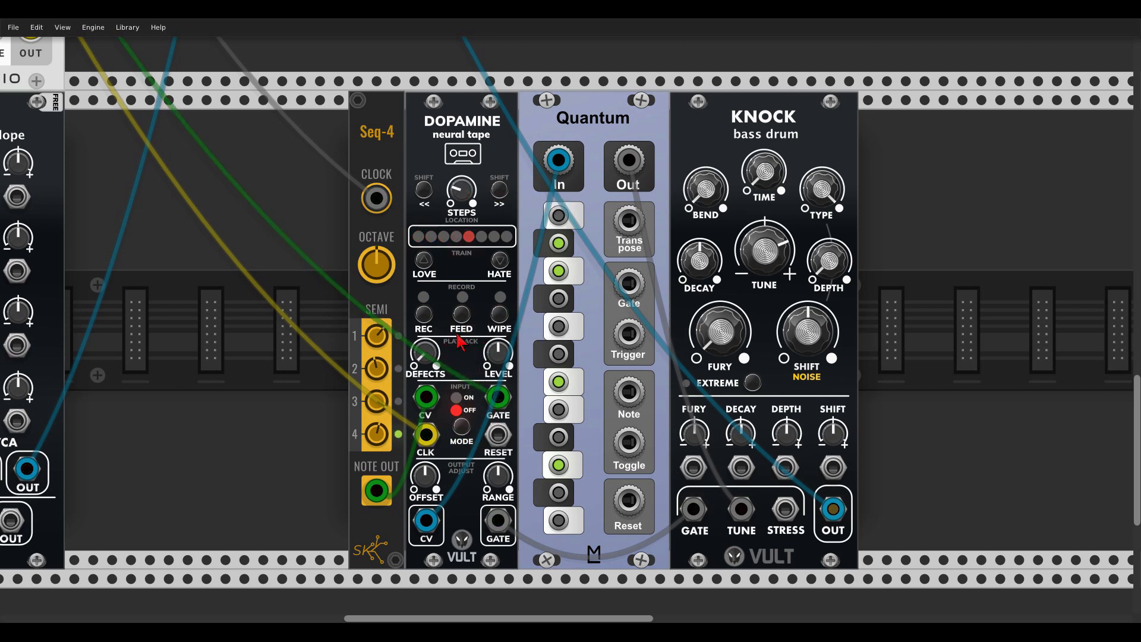
- Disconnect Seq-4's note output from the KNOCK Dopamine's CV input and raise Defects slightly past its middle position
right_click(427, 393)
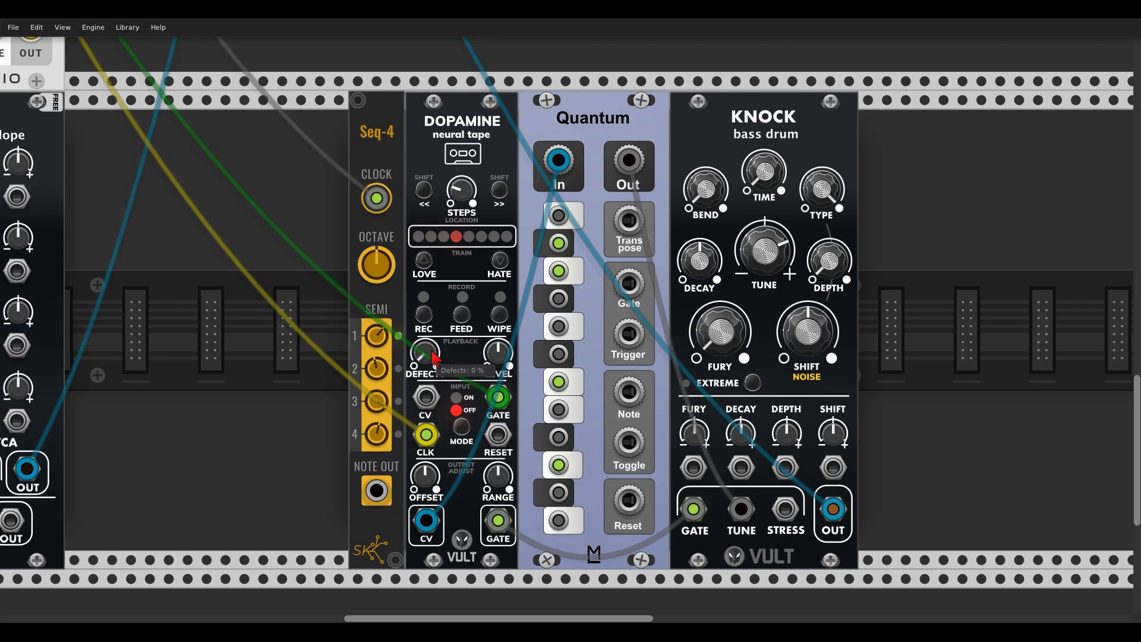
scroll(437, 356, "up", 1)
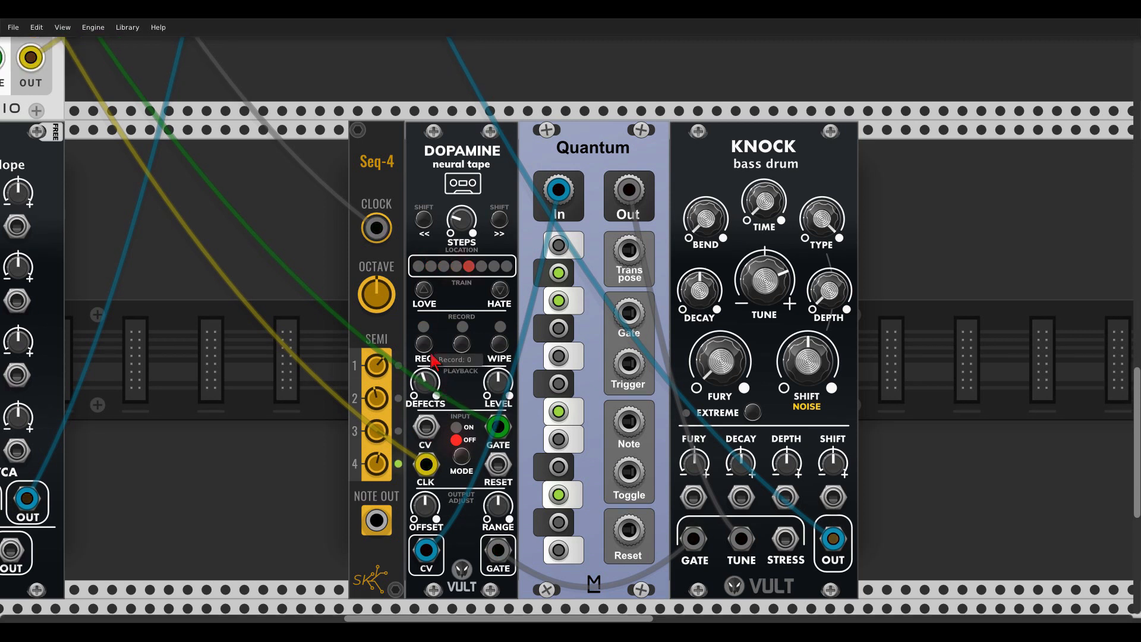
scroll(461, 377, "down", 2)
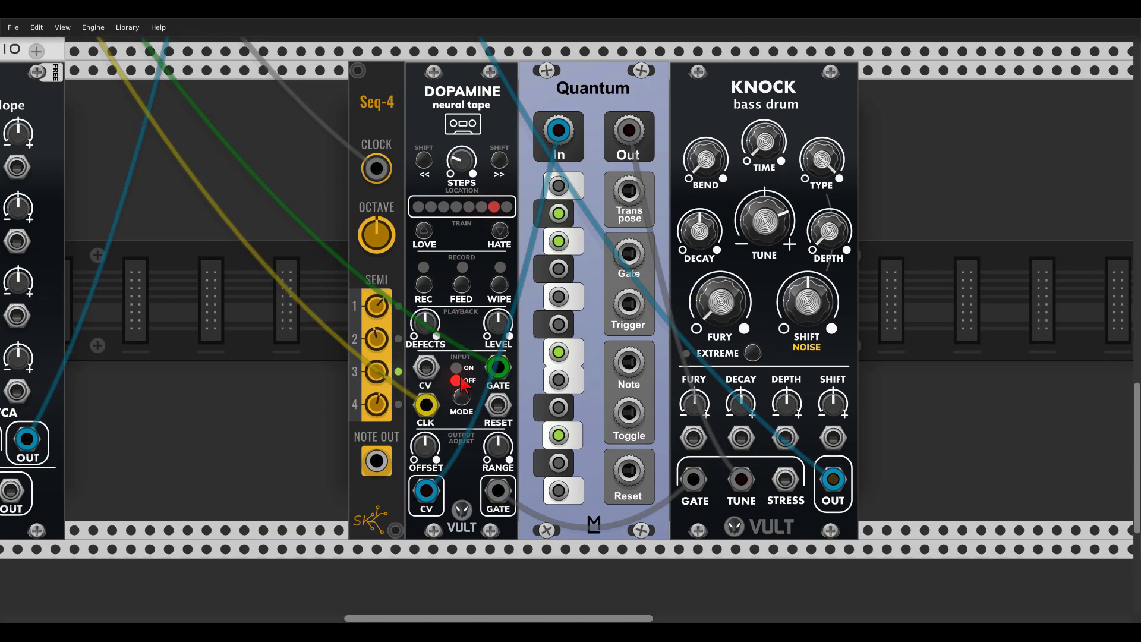
left_click_drag(424, 323, 425, 309)
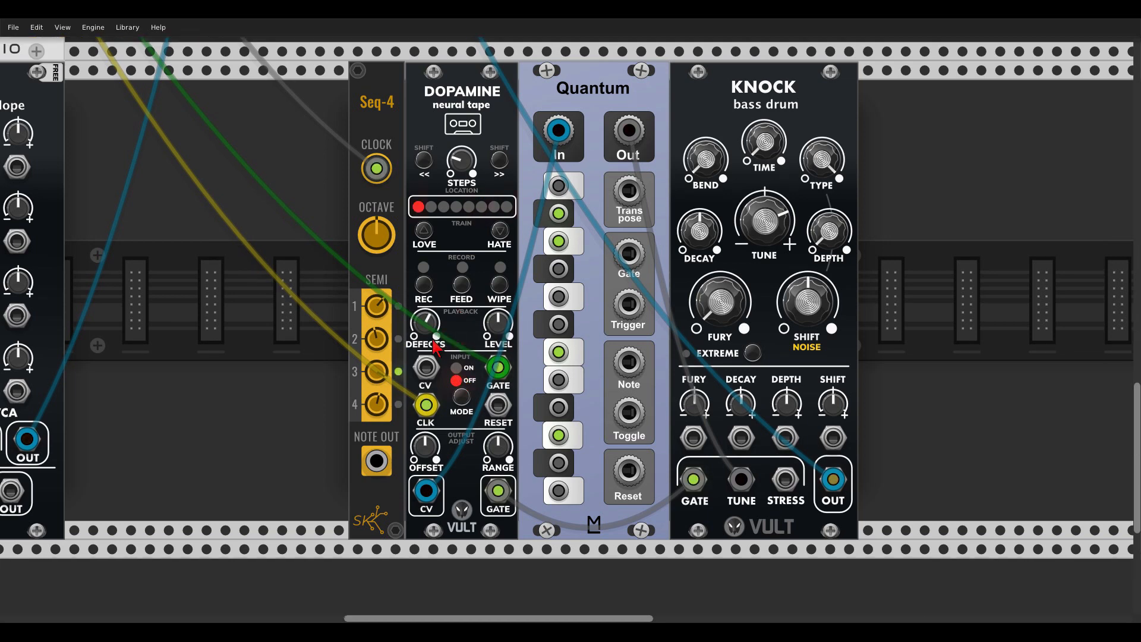
- Raise the KNOCK Dopamine's output Offset slightly above its middle position
scroll(434, 428, "up", 2)
left_click_drag(424, 450, 424, 437)
scroll(445, 420, "down", 2)
scroll(891, 238, "down", 2)
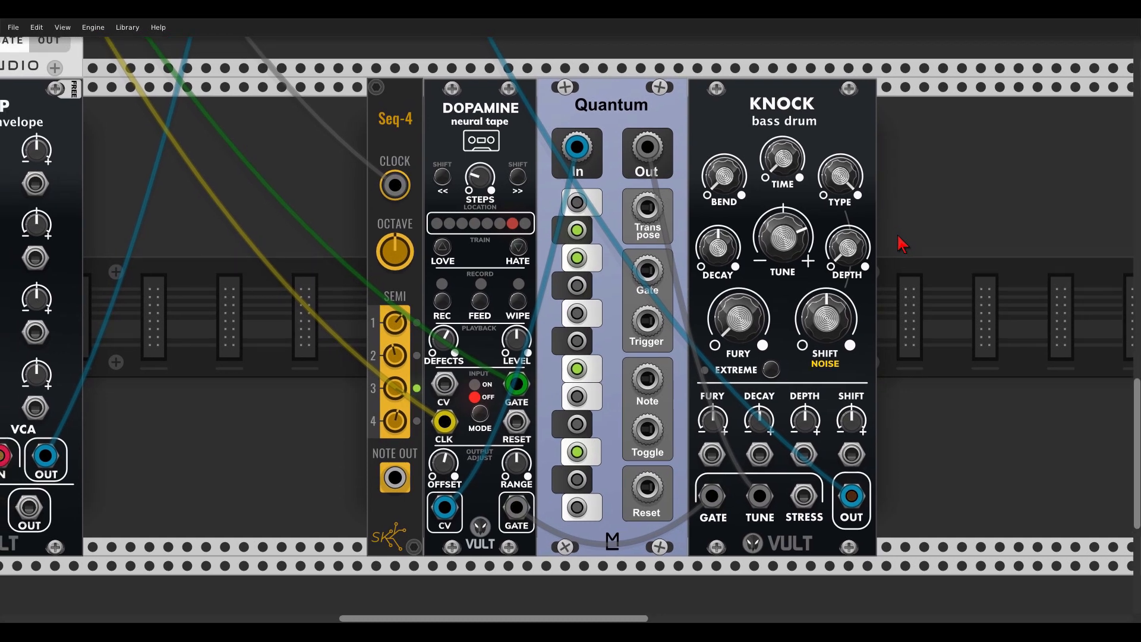
scroll(901, 249, "up", 4)
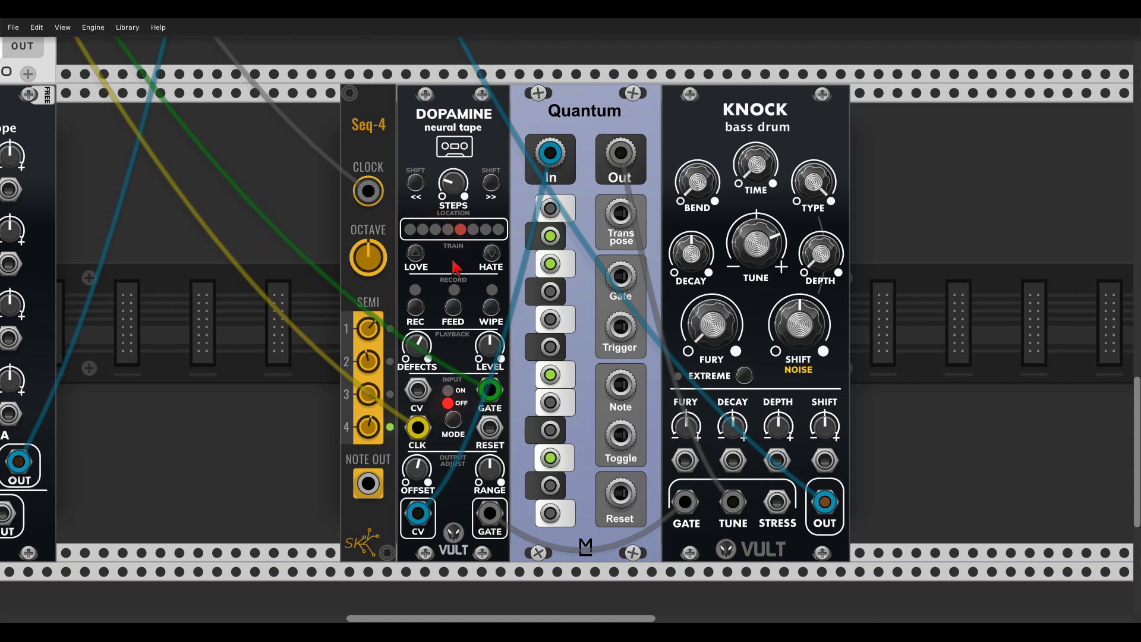
- Patch XFX Wave's outputs I and II to the mixer
scroll(455, 266, "down", 3)
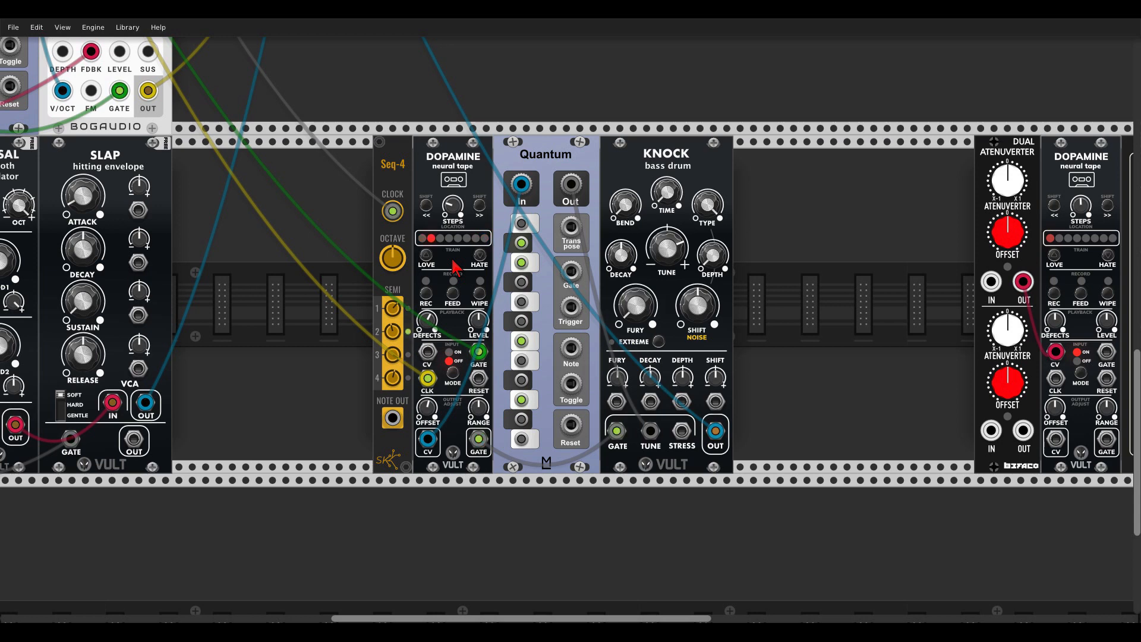
left_click_drag(864, 282, 211, 272)
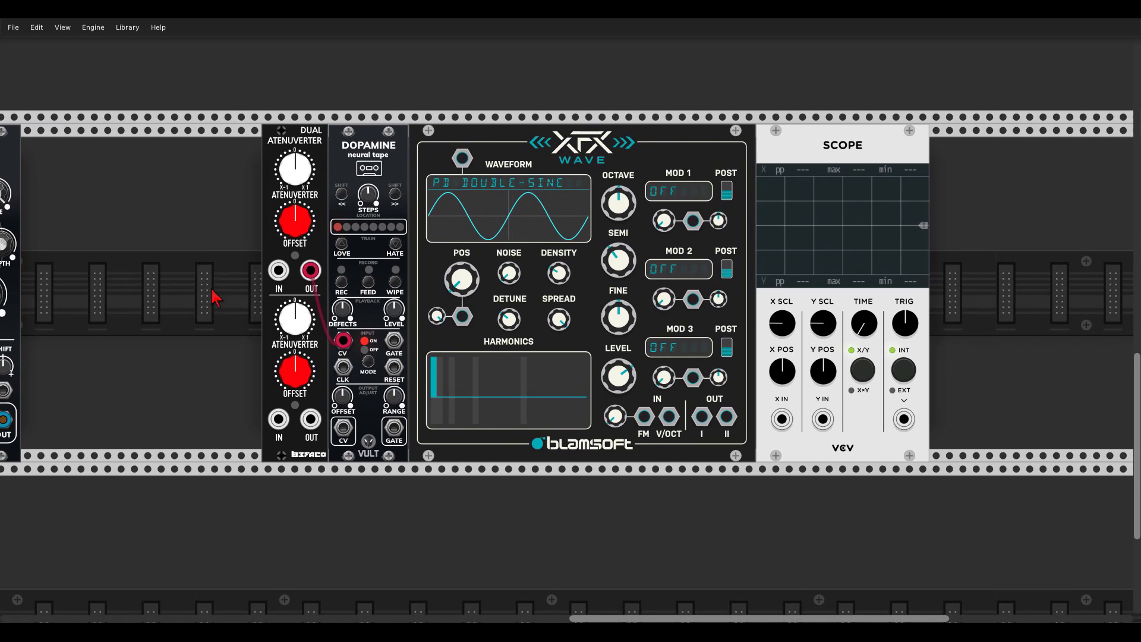
scroll(204, 267, "down", 3)
left_click_drag(450, 313, 717, 434)
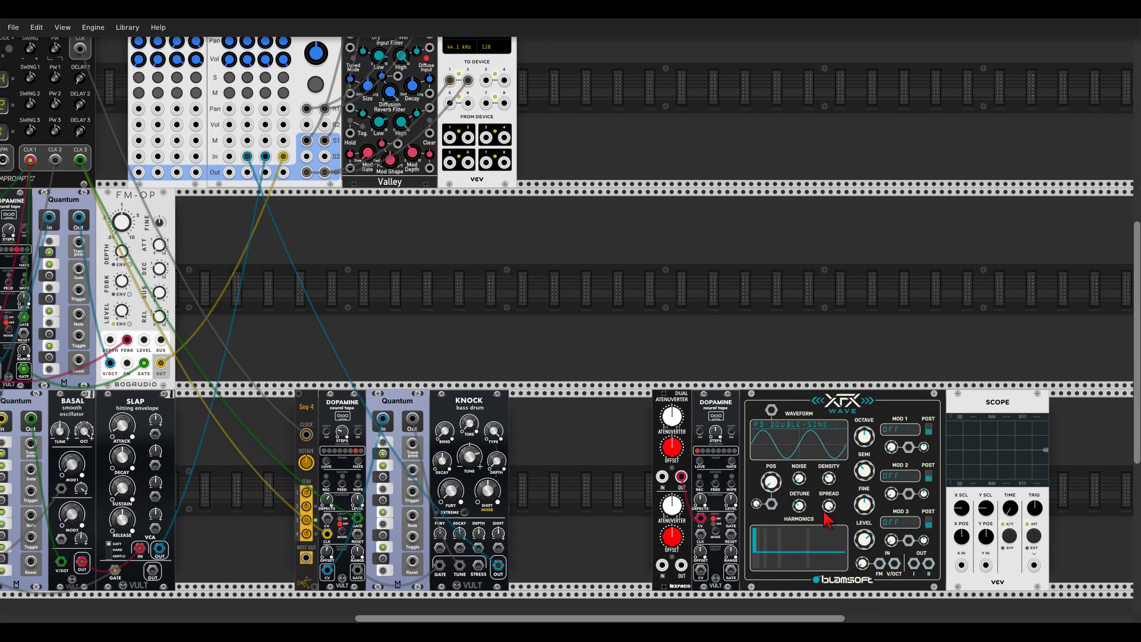
mouse_move(928, 563)
left_mouse_down()
mouse_move(857, 493)
mouse_move(196, 157)
mouse_move(856, 558)
mouse_move(914, 564)
left_mouse_up()
scroll(727, 225, "up", 5)
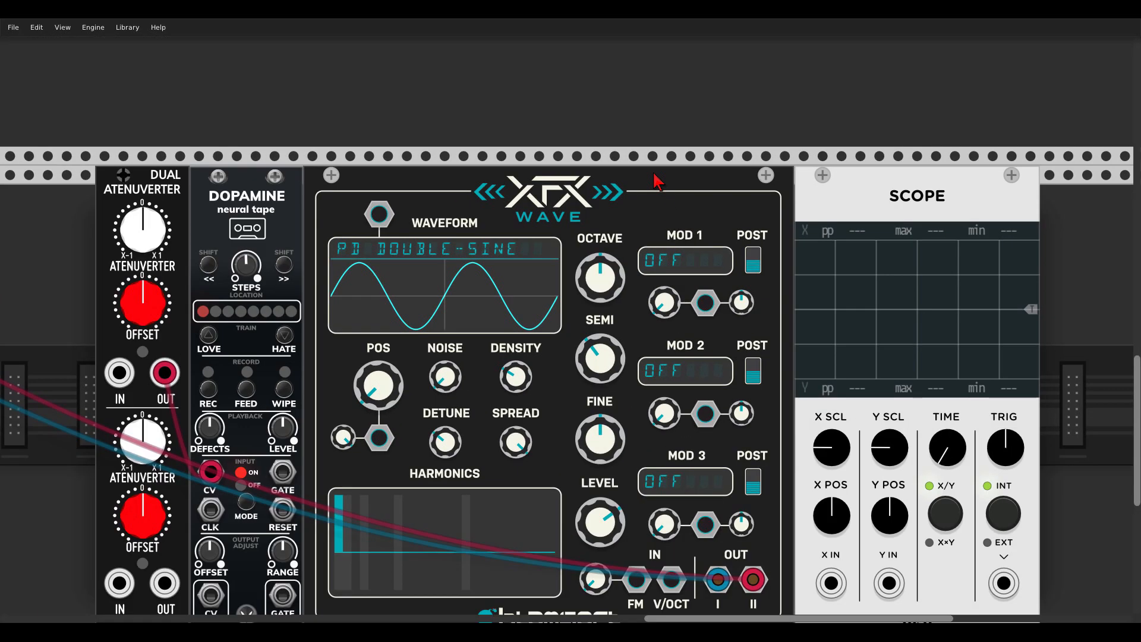
left_click_drag(656, 181, 722, 116)
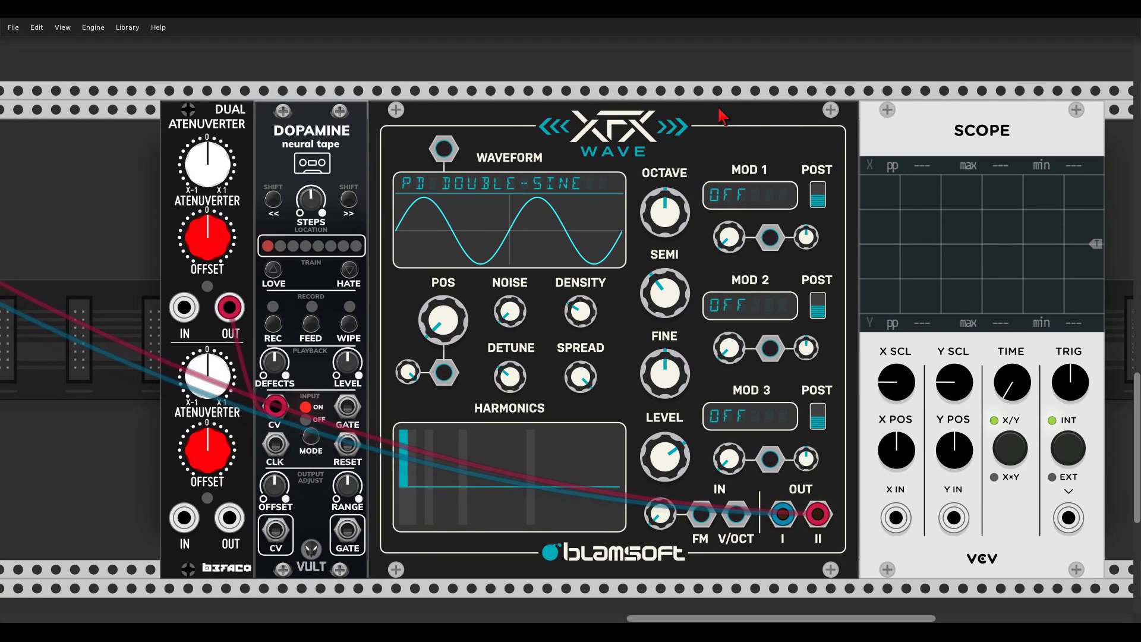
left_click_drag(443, 336, 442, 369)
mouse_move(202, 238)
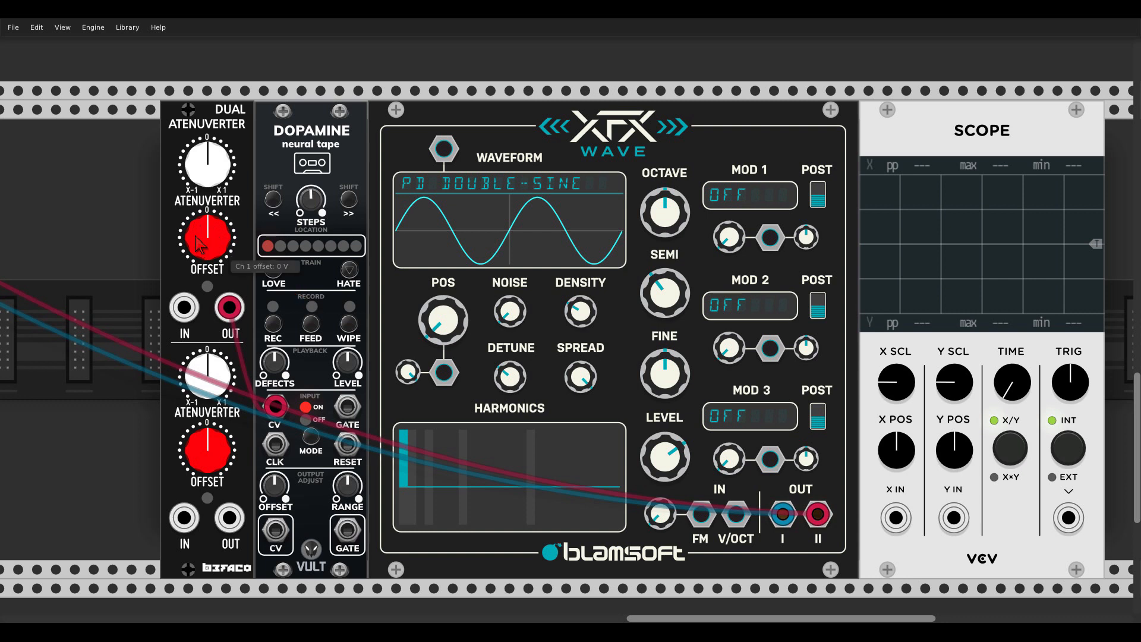
- Patch the clock module's CLK 2 output to the CLK input of the Dopamine beside XFX Wave, and CLK 1 to its Gate input
scroll(201, 243, "down", 5)
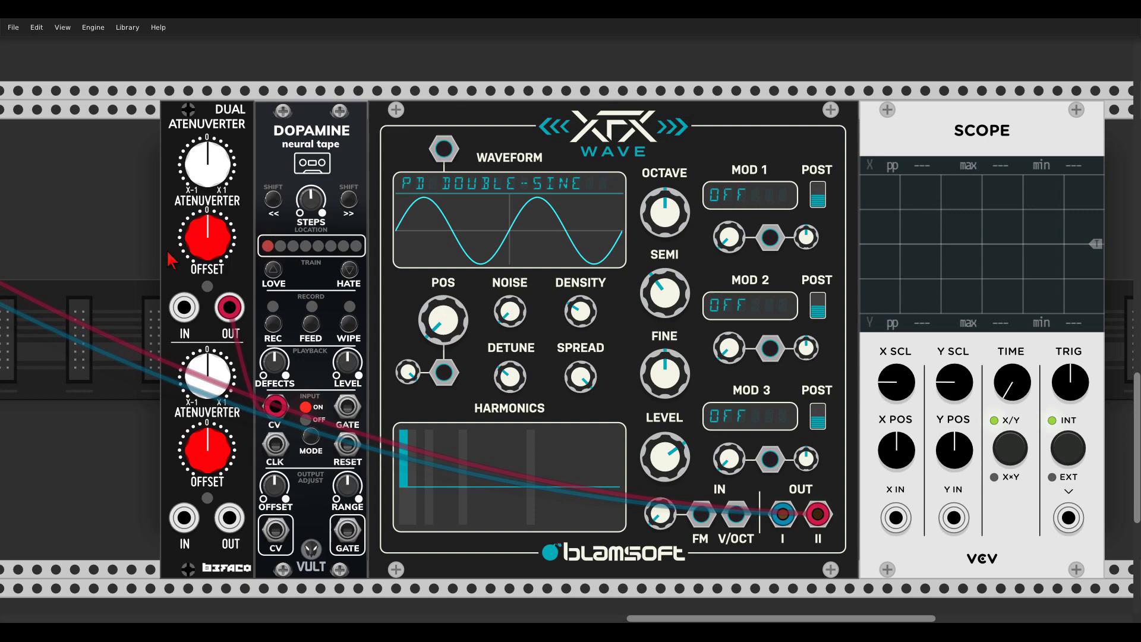
scroll(362, 196, "down", 3)
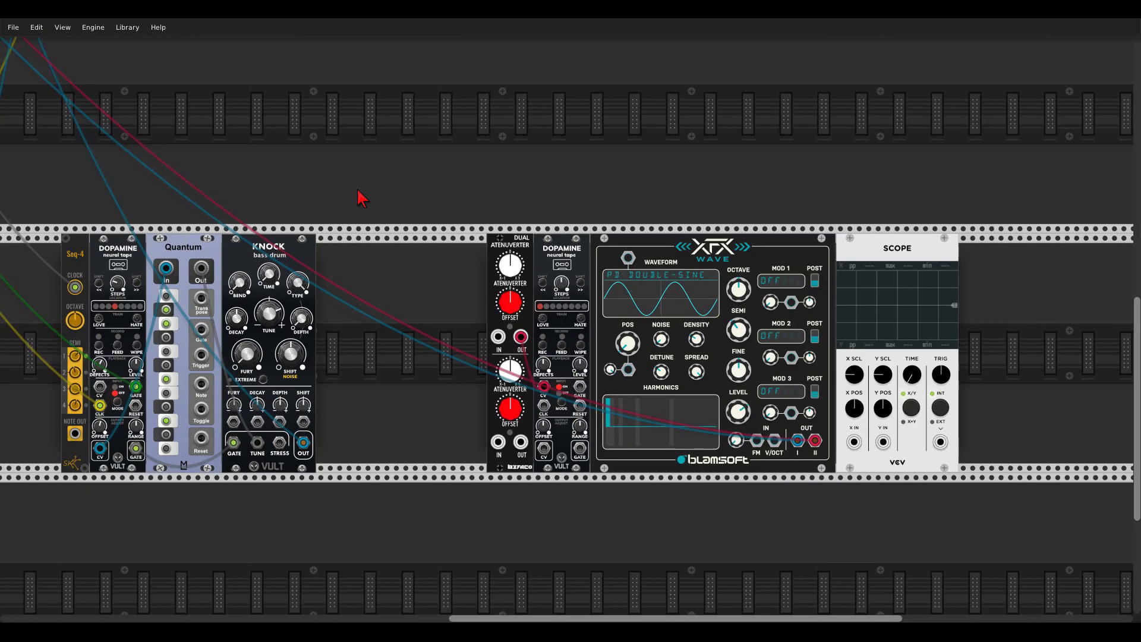
scroll(644, 258, "up", 2)
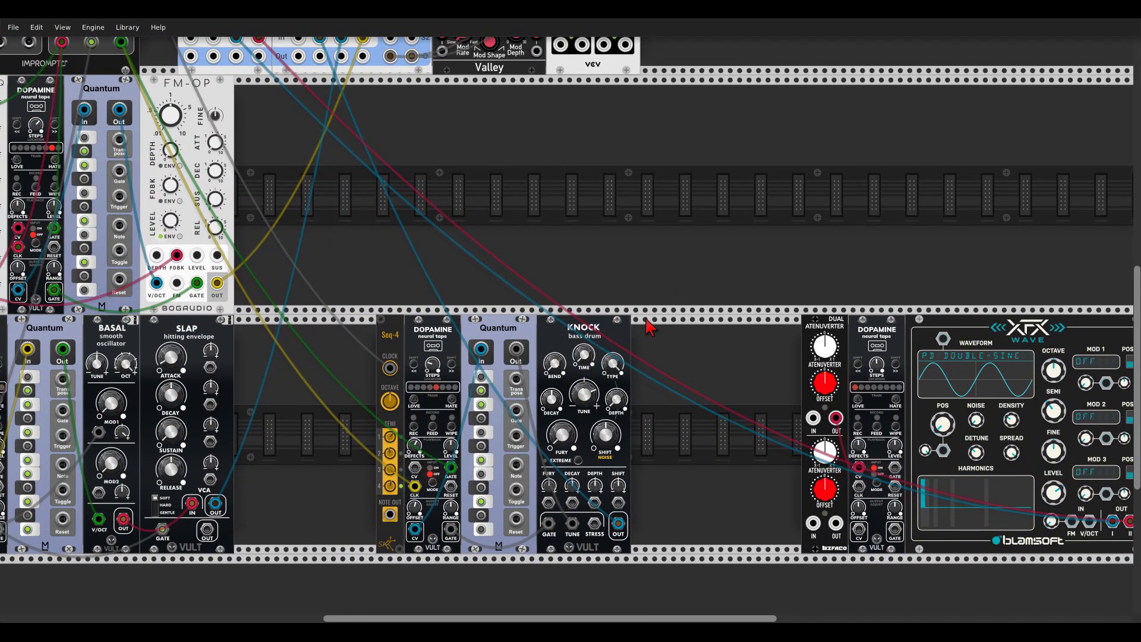
scroll(618, 280, "down", 2)
scroll(690, 281, "up", 1)
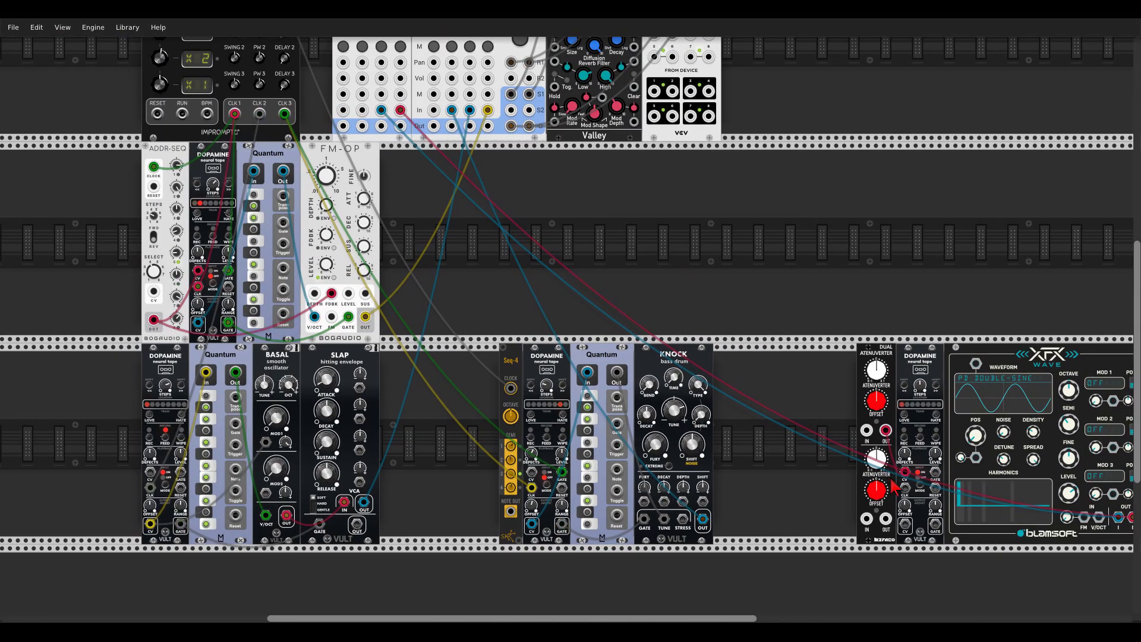
left_click_drag(905, 489, 259, 115)
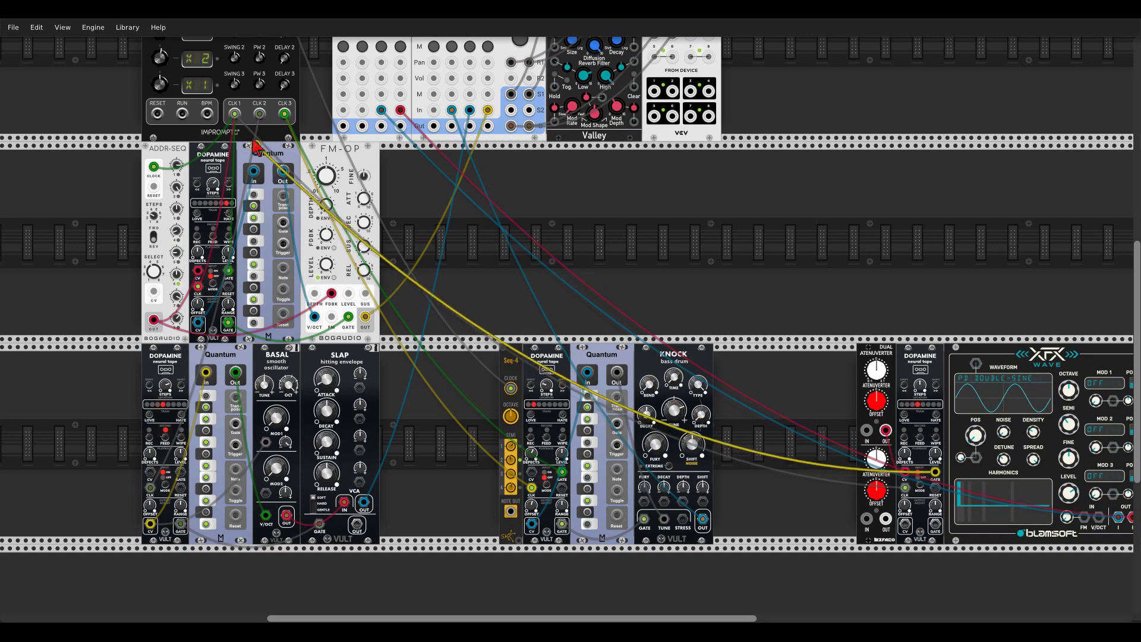
- Set the Defects of the Dopamine beside XFX Wave to 0 %
scroll(820, 339, "down", 3)
scroll(772, 315, "right", 5)
scroll(740, 293, "up", 5)
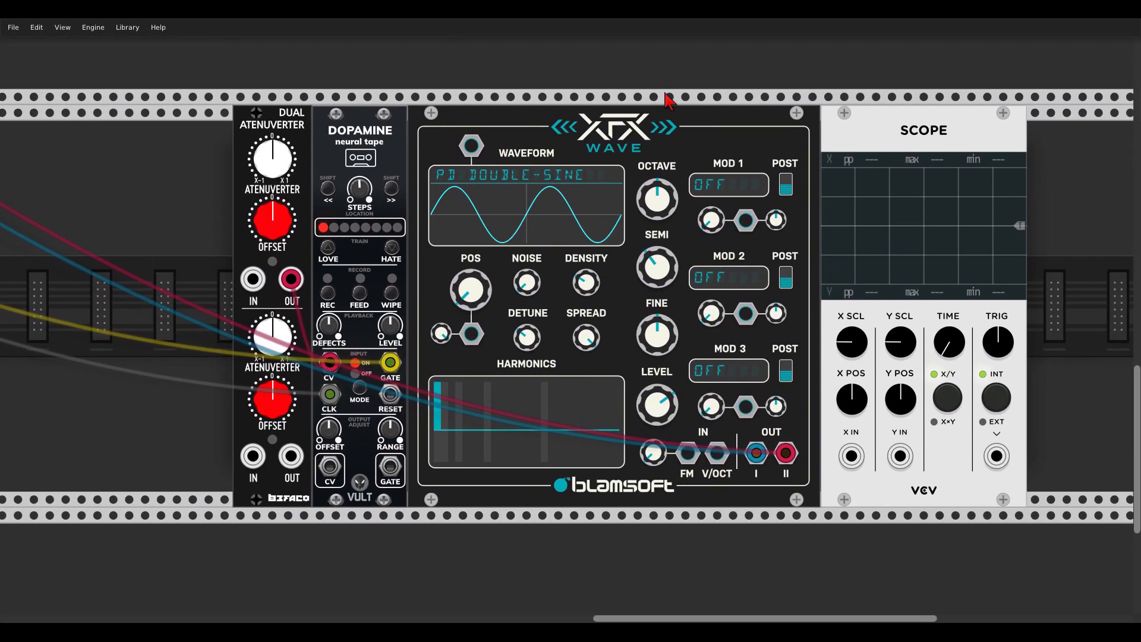
left_click_drag(669, 100, 663, 102)
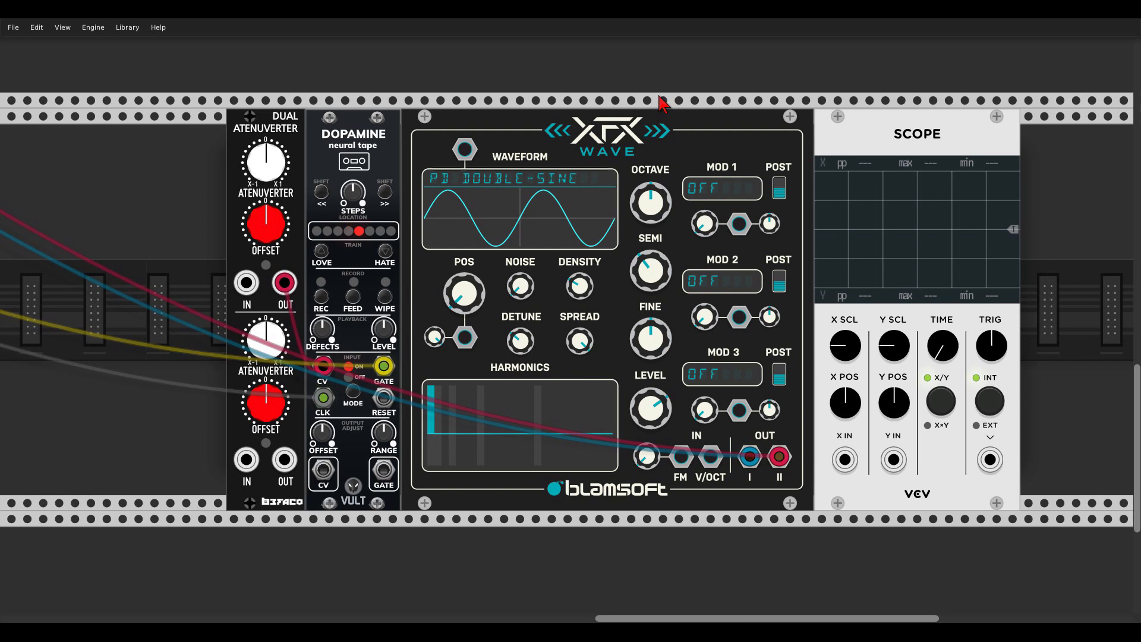
mouse_move(320, 335)
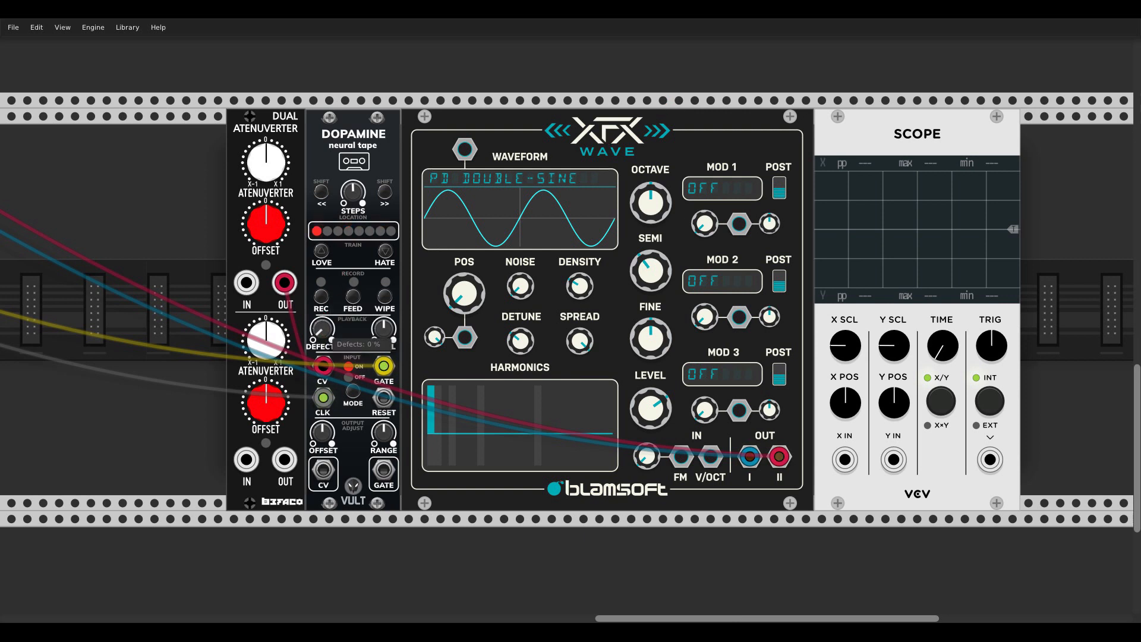
left_click_drag(320, 334, 333, 344)
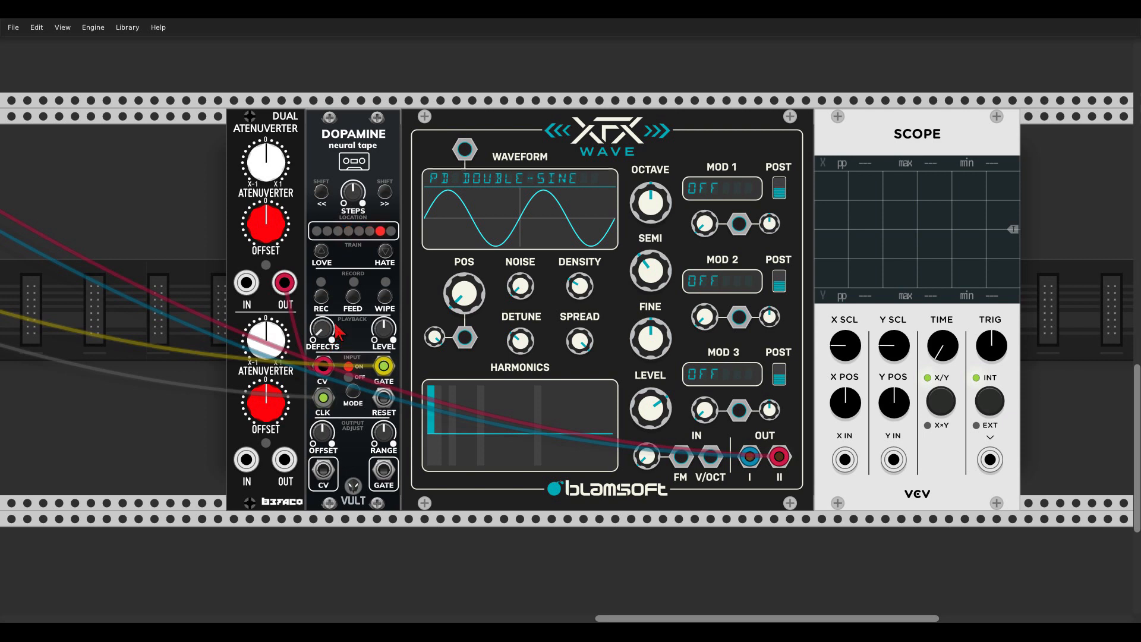
- Patch the Dopamine's CV output to XFX Wave's POS CV input and the scope's Y input, and the upper attenuverter output to the scope's X input
left_click_drag(324, 470, 465, 340)
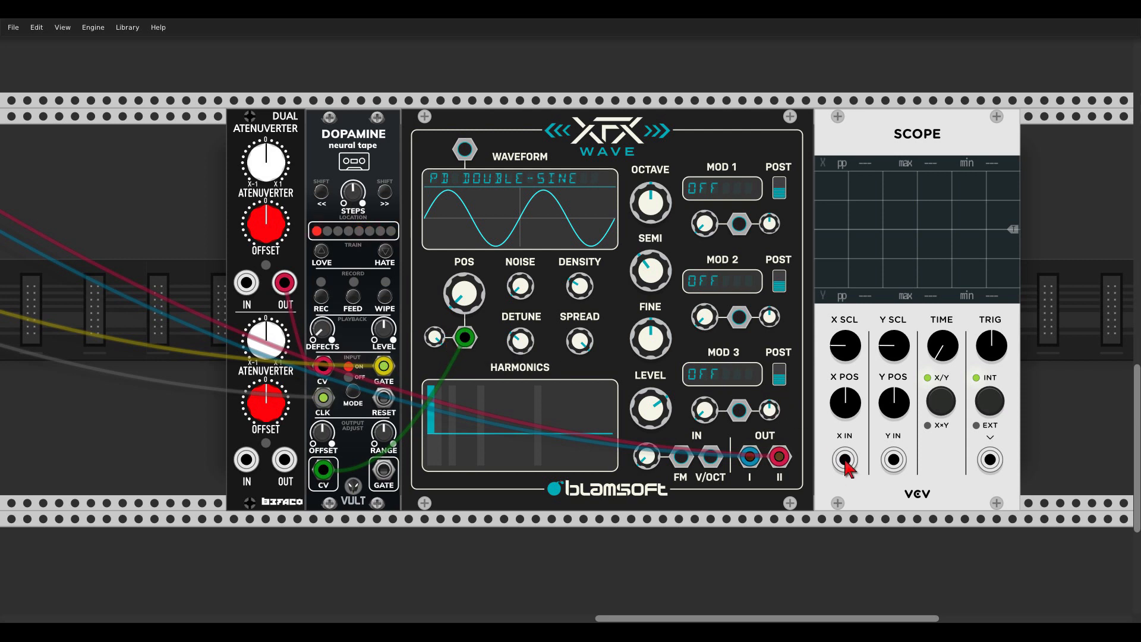
mouse_move(847, 467)
left_mouse_down()
mouse_move(767, 460)
mouse_move(285, 284)
left_mouse_up()
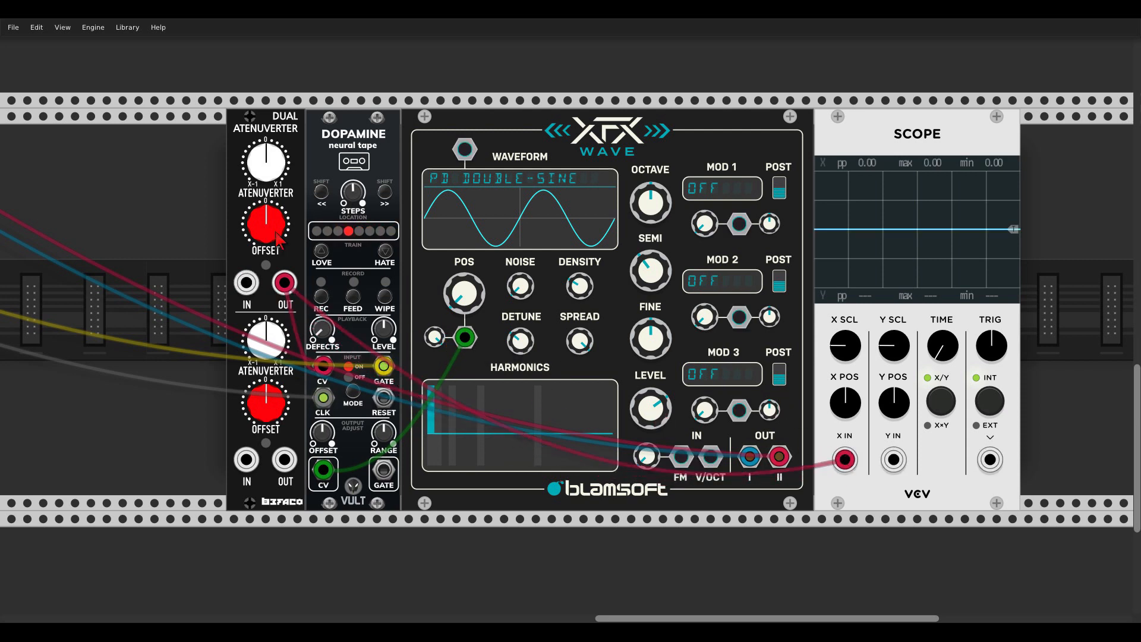
left_click_drag(893, 460, 323, 470)
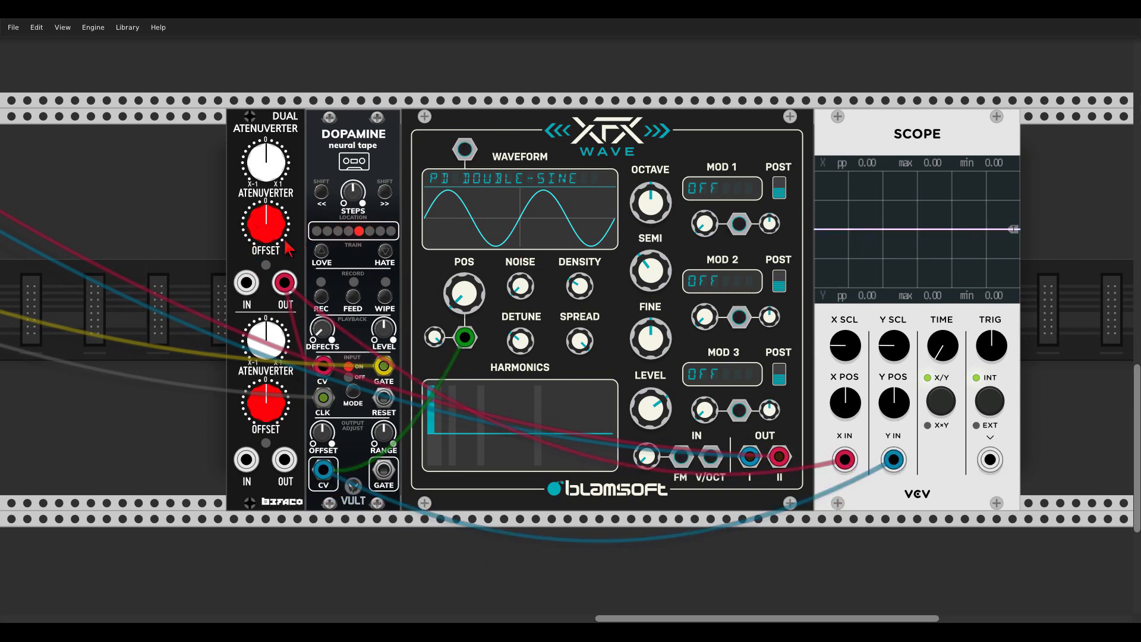
- Sweep the attenuverter's channel 1 offset above zero as a test and reset it to 0 V
mouse_move(269, 239)
left_click_drag(267, 236, 267, 175)
double_click(269, 231)
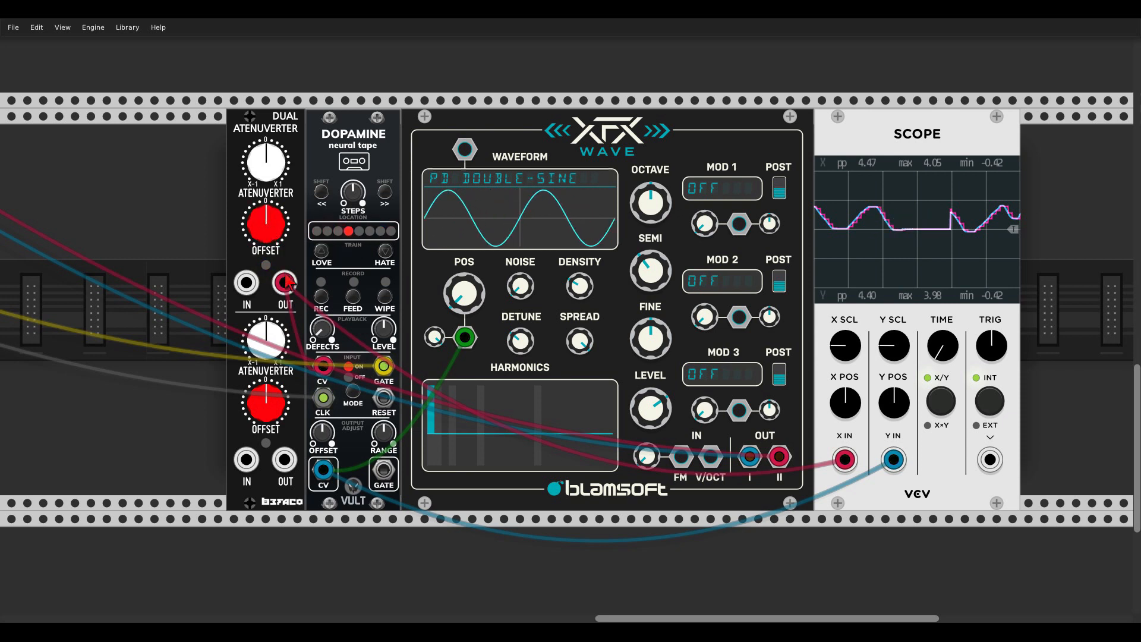
- Record a sweep of the channel 1 offset into the Dopamine, reset the offset to 0 V and switch the Dopamine's input off
left_click(321, 297)
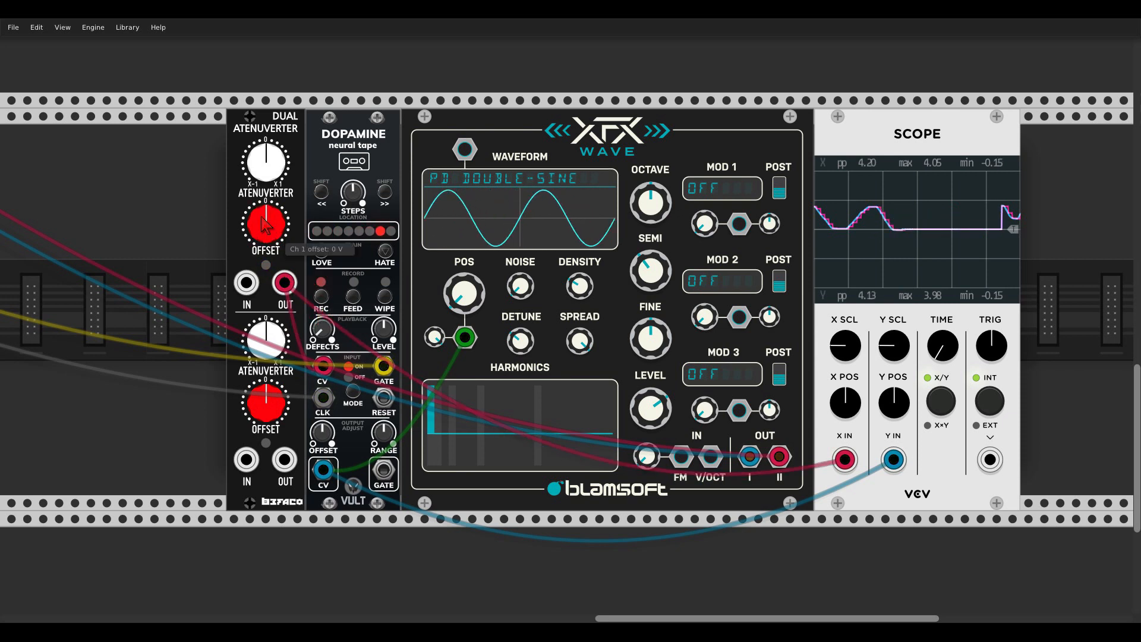
left_click_drag(266, 226, 265, 210)
double_click(266, 226)
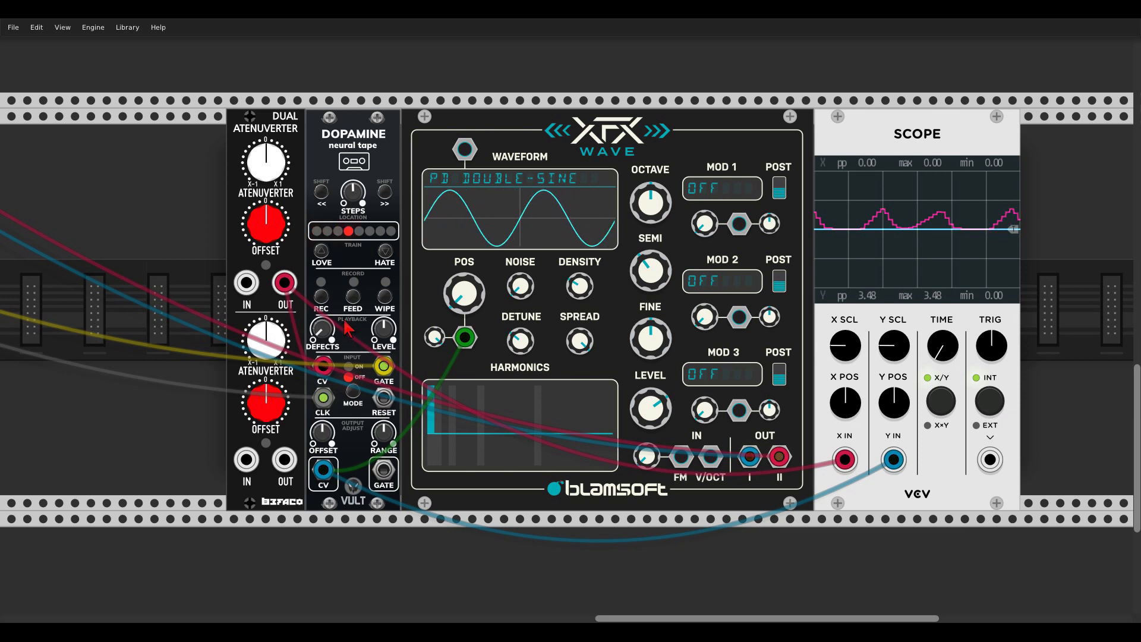
- Raise the Dopamine's Defects to about 84 % and its playback Level above the middle position
mouse_move(325, 336)
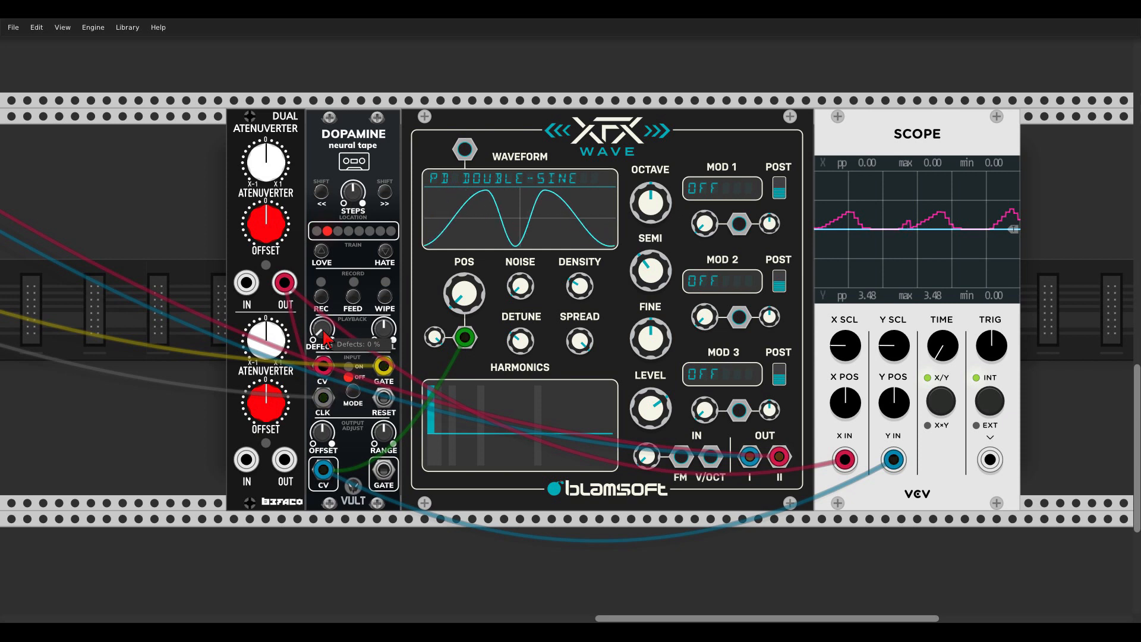
left_click_drag(325, 337, 326, 279)
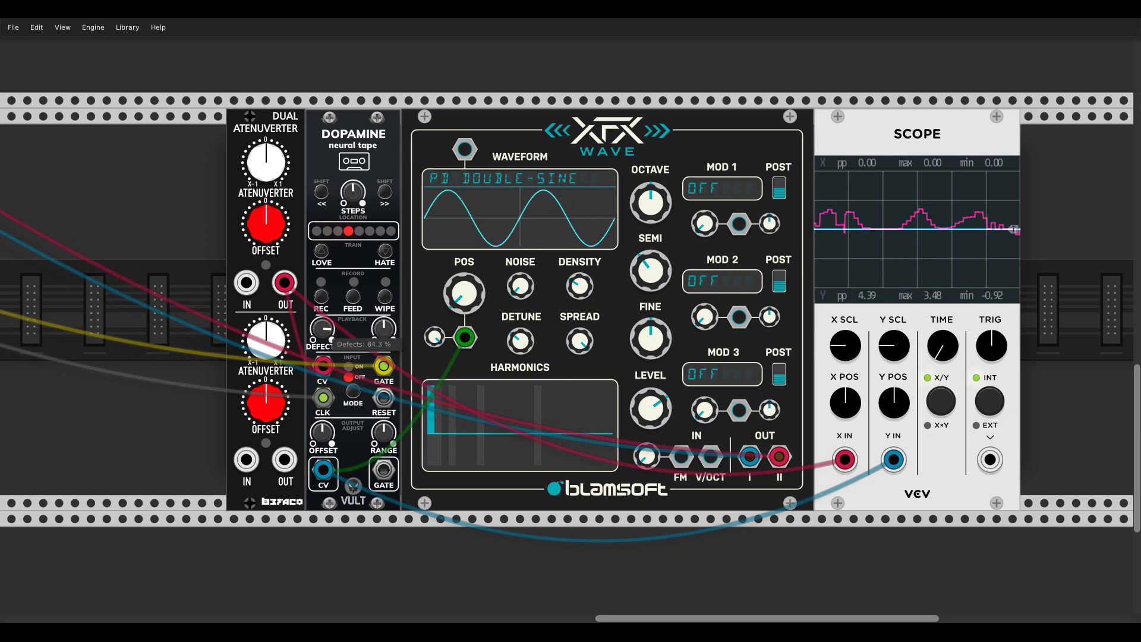
left_click_drag(323, 329, 349, 340)
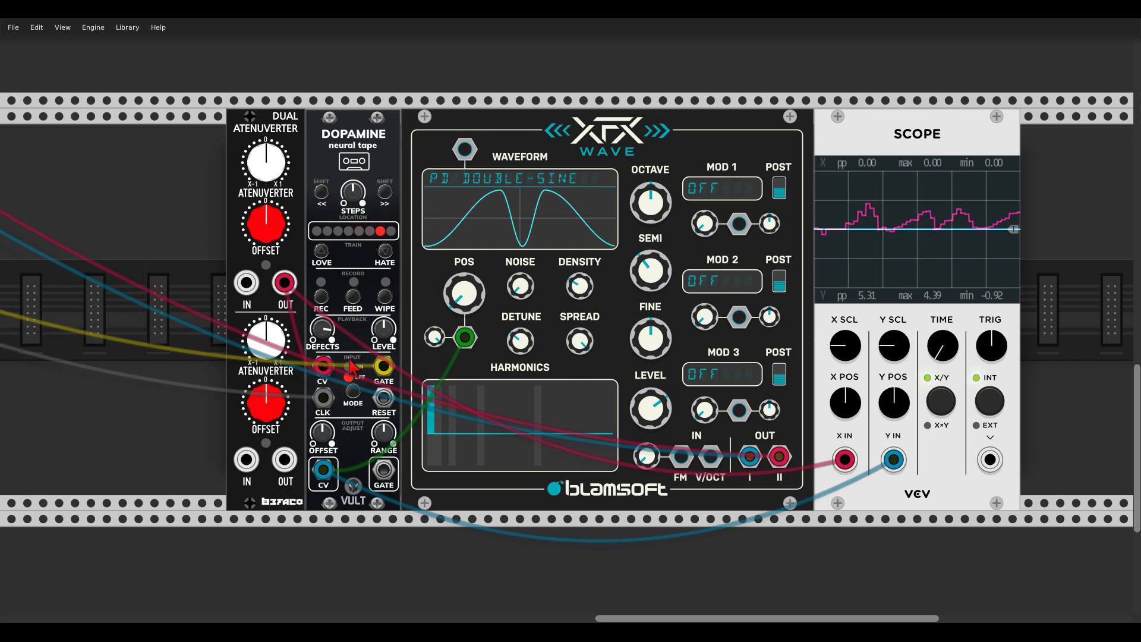
left_click_drag(383, 329, 383, 324)
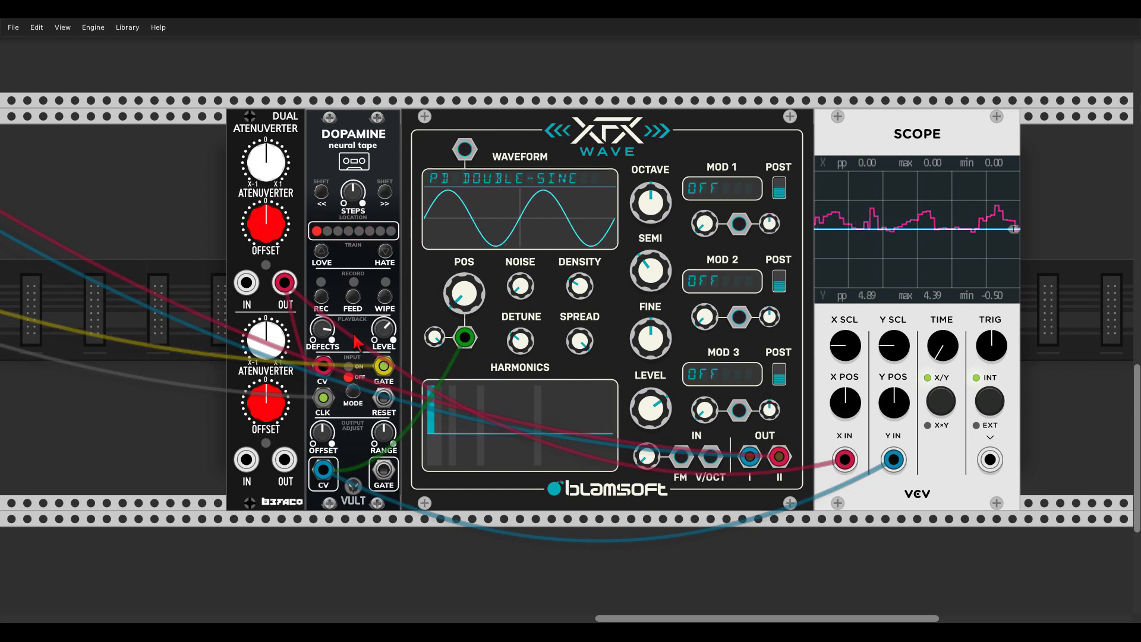
scroll(355, 337, "up", 1)
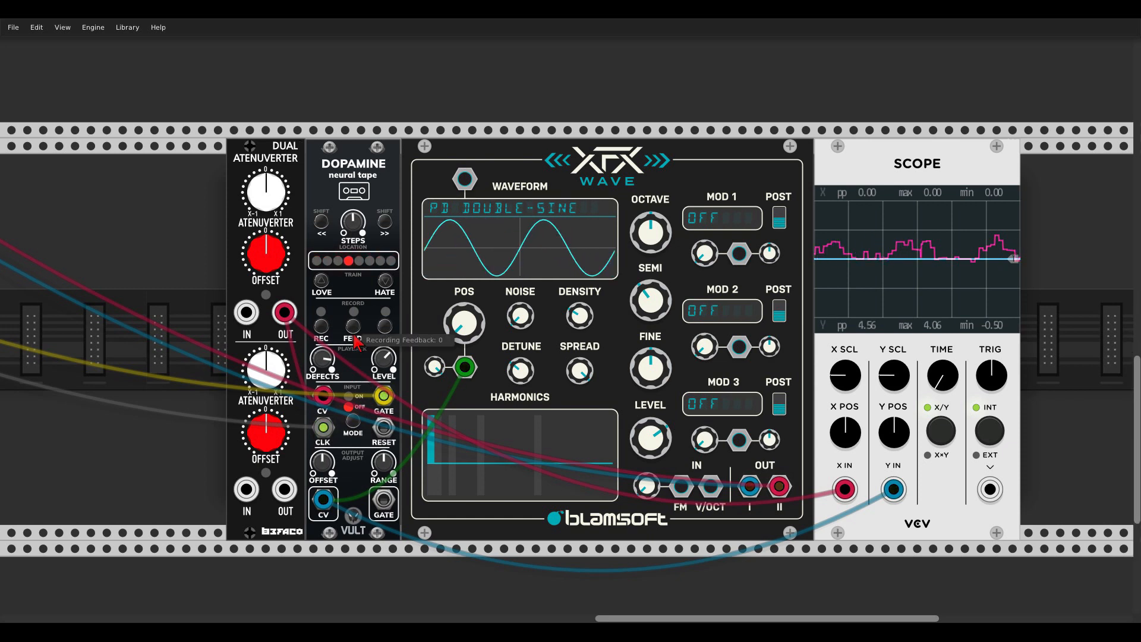
scroll(354, 338, "down", 2)
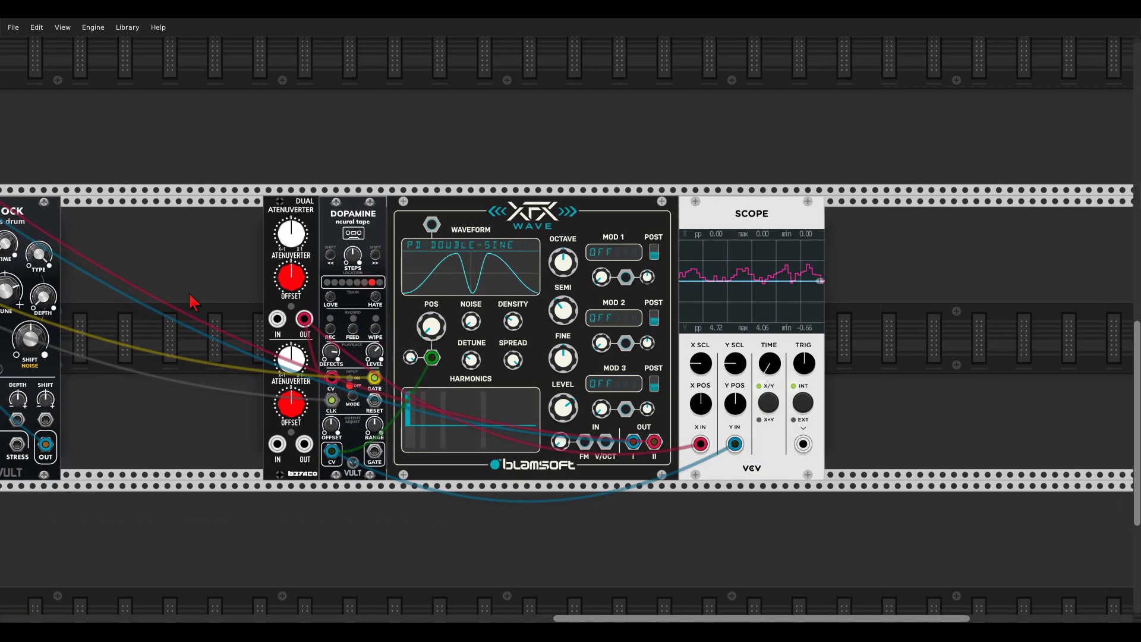
left_click_drag(191, 300, 416, 301)
scroll(416, 303, "down", 1)
scroll(416, 304, "down", 1)
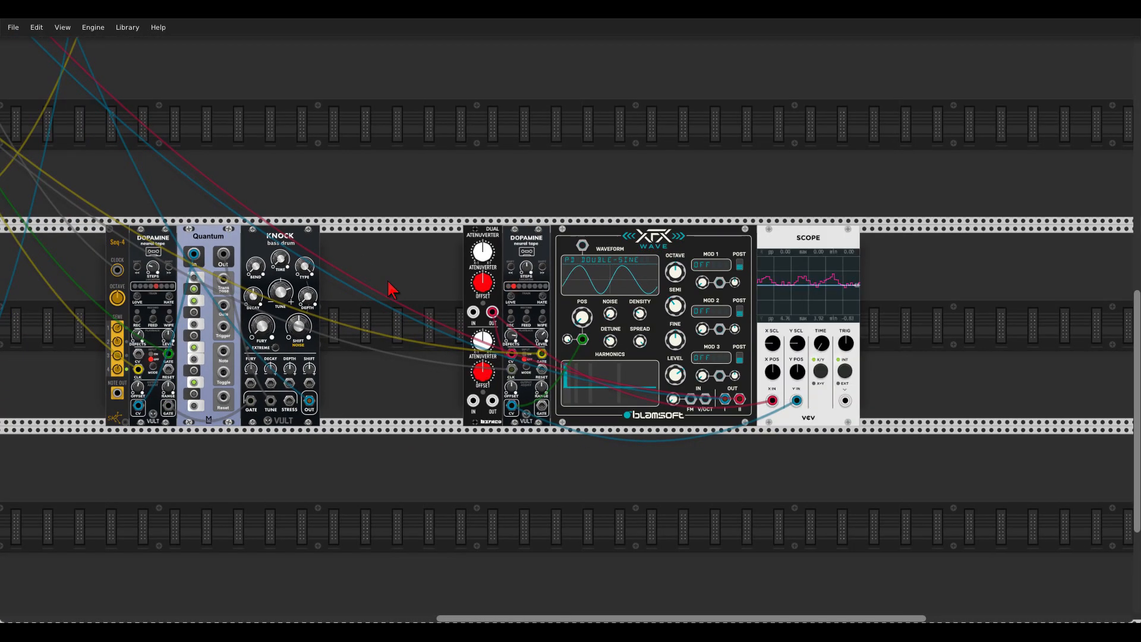
mouse_move(355, 247)
left_mouse_down()
mouse_move(629, 313)
mouse_move(612, 316)
mouse_move(619, 330)
left_mouse_up()
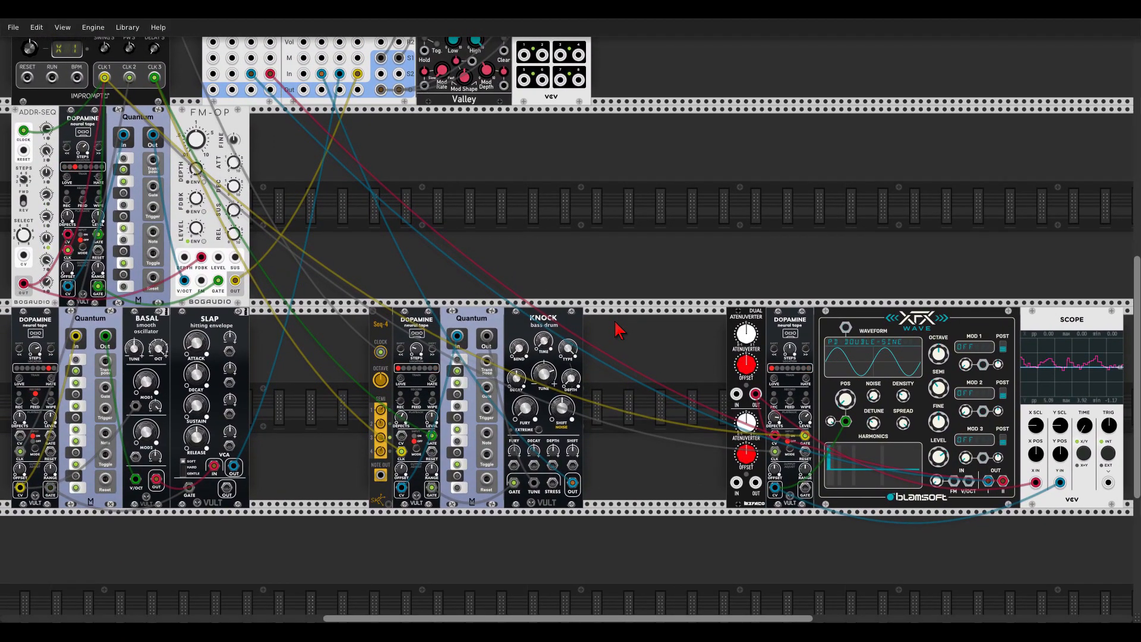